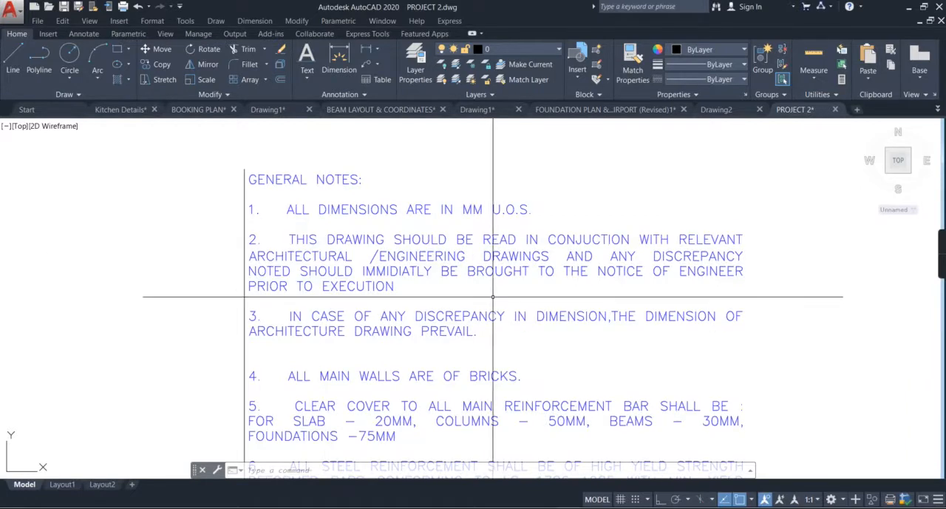
Step: Look over the general notes block and focus on its heading and first notes
scroll(493, 296, down, 3)
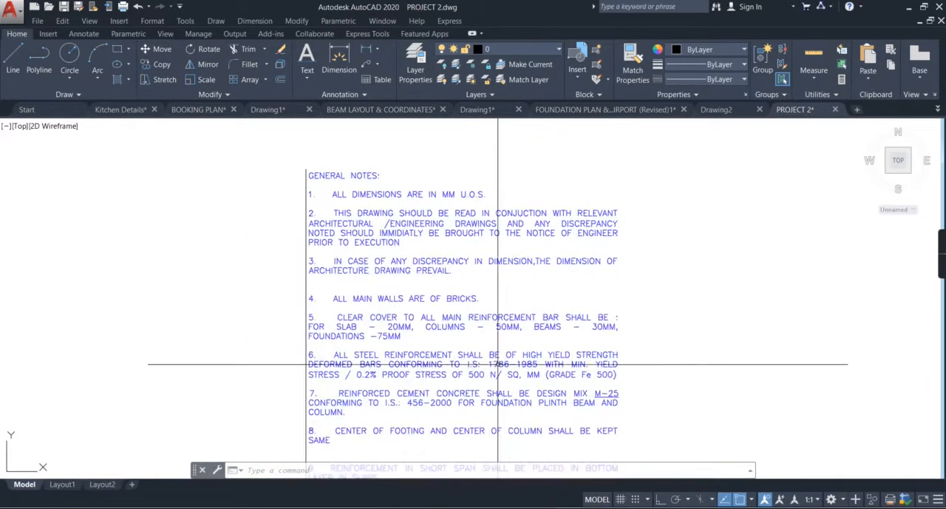
scroll(486, 341, up, 2)
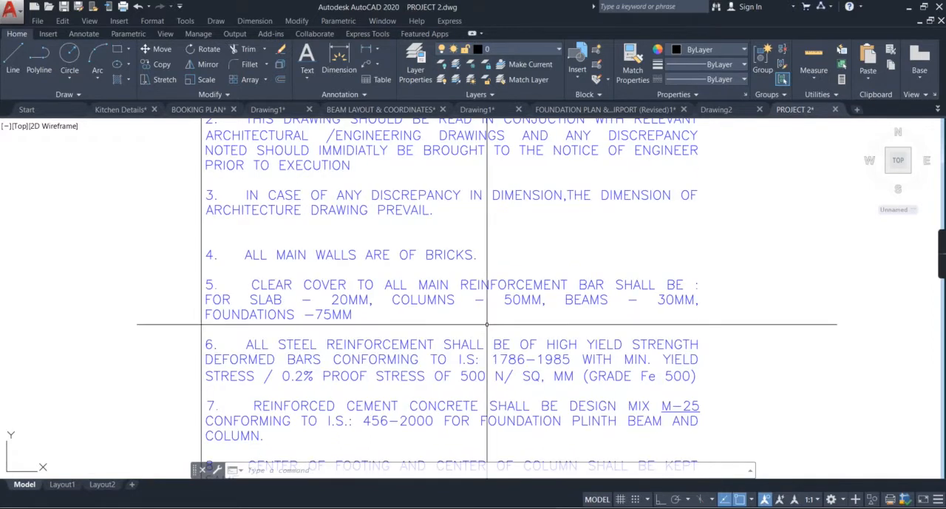
scroll(486, 324, down, 3)
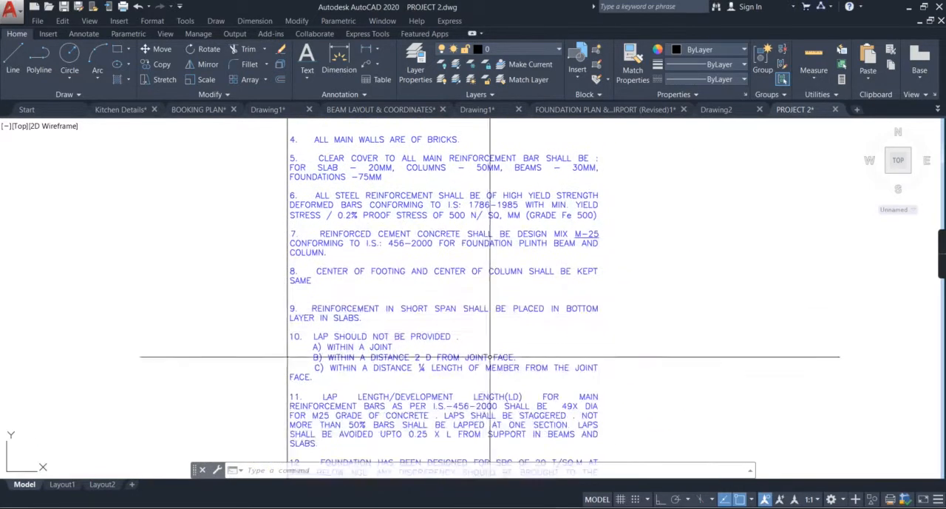
scroll(490, 357, up, 2)
scroll(522, 408, down, 4)
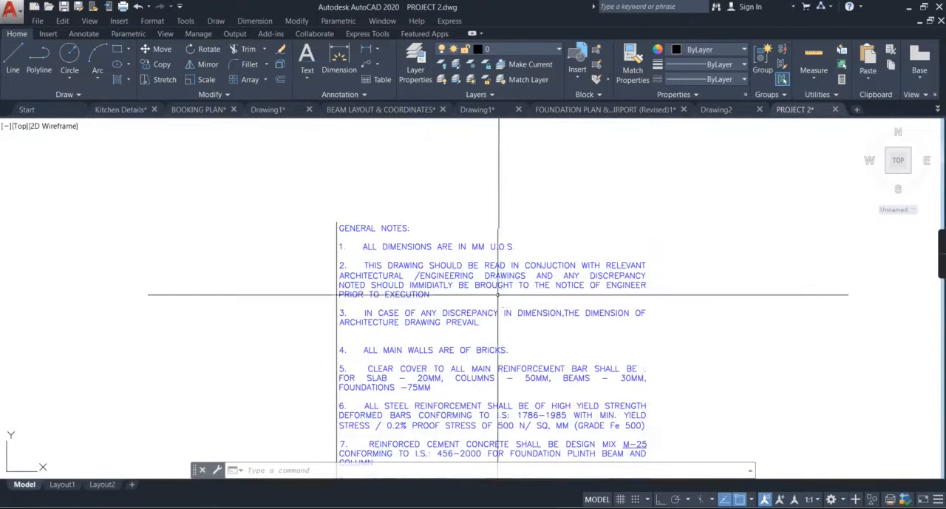
scroll(408, 252, up, 3)
scroll(399, 248, down, 3)
middle_drag(397, 246, 382, 230)
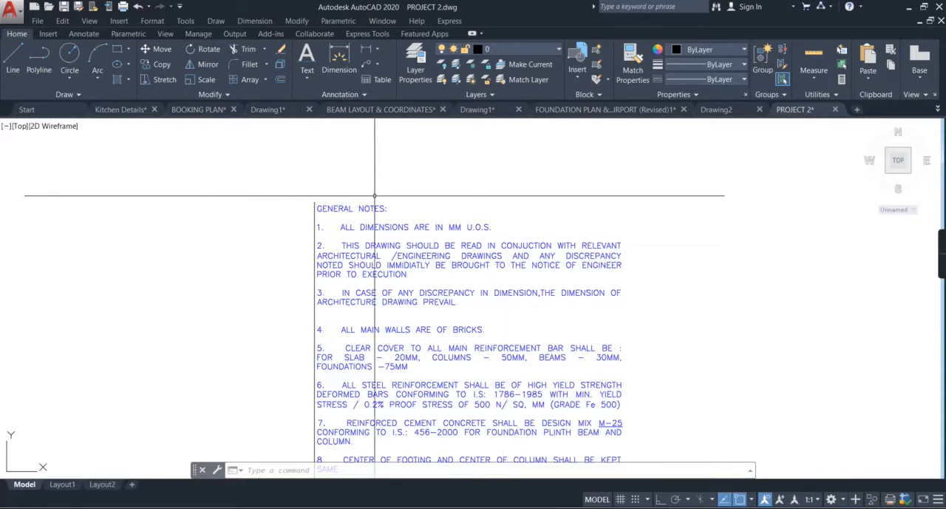
scroll(382, 197, up, 5)
middle_drag(382, 196, 360, 203)
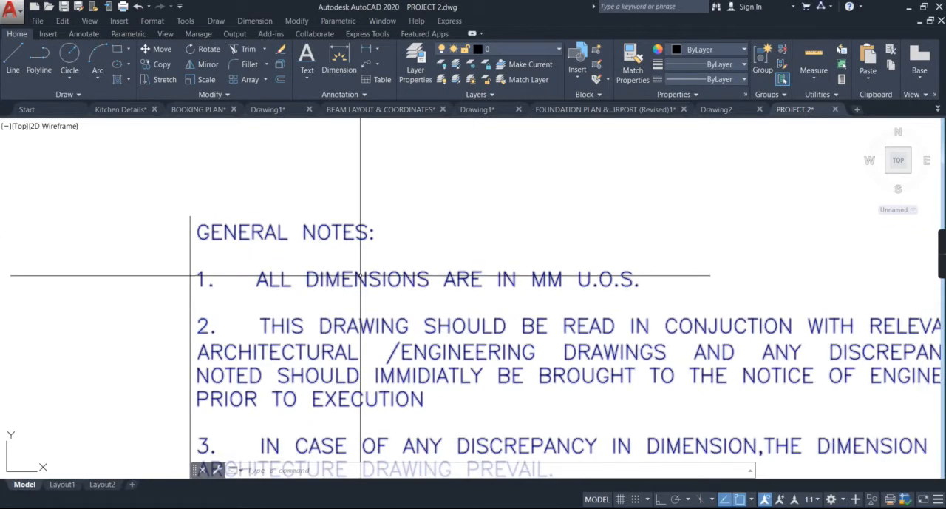
Step: Select the general notes text and read notes 1 to 3 on dimension units and drawing discrepancies
click(490, 281)
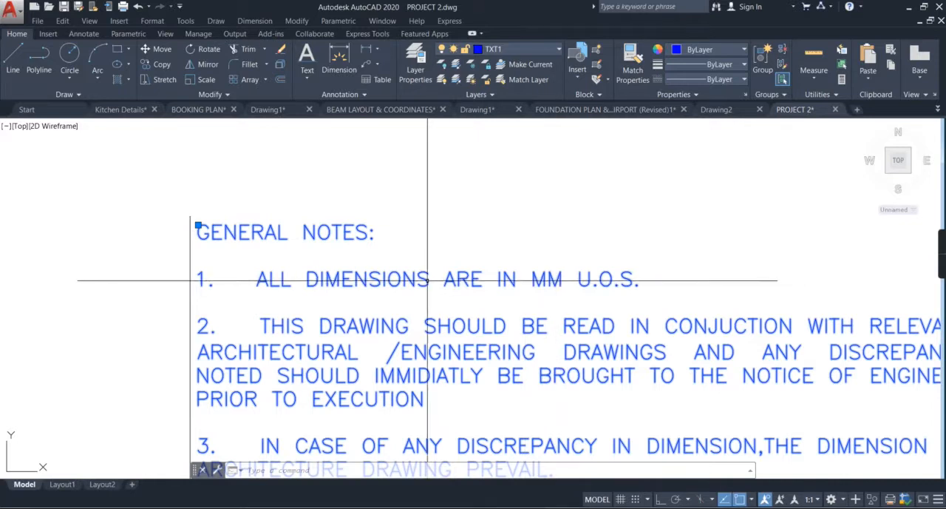
scroll(416, 296, down, 2)
middle_drag(415, 299, 345, 245)
scroll(410, 267, up, 2)
mouse_move(410, 267)
middle_down()
mouse_move(396, 262)
mouse_move(408, 307)
middle_up()
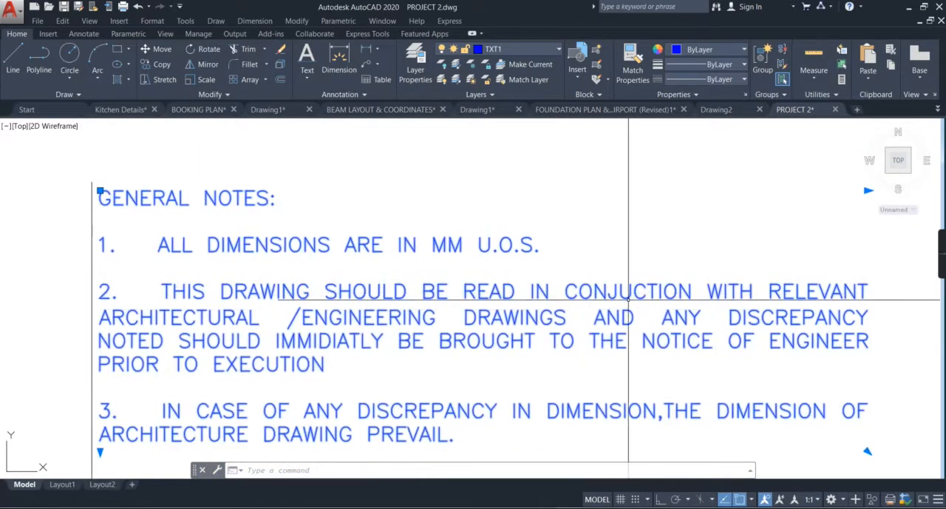
click(196, 324)
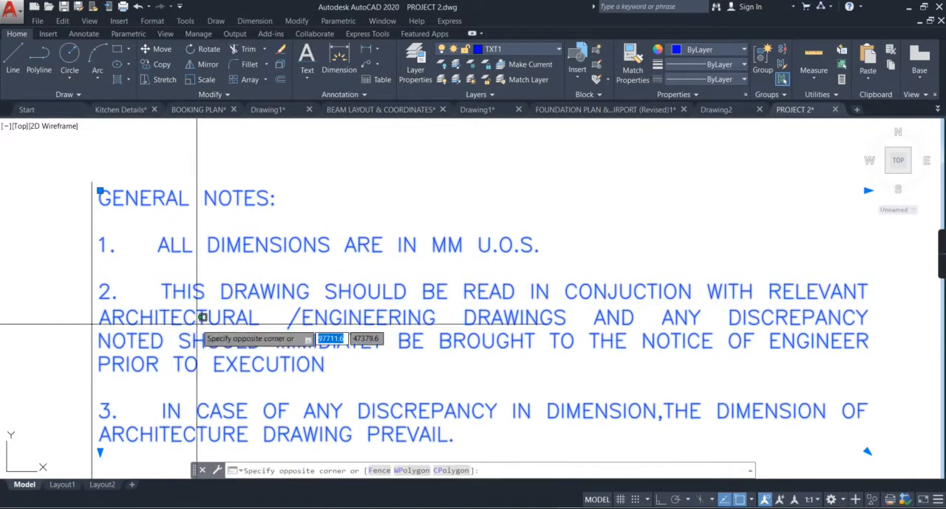
click(197, 324)
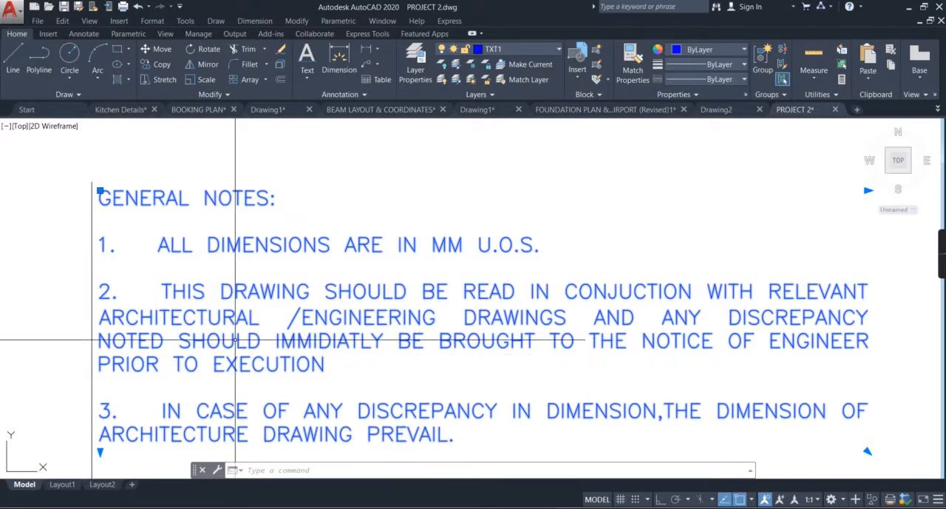
middle_drag(379, 367, 360, 259)
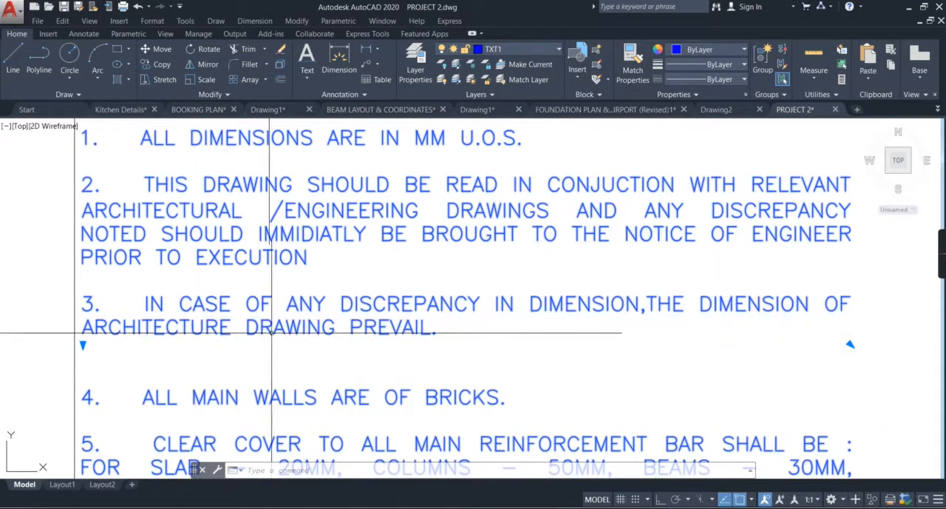
middle_drag(371, 334, 382, 364)
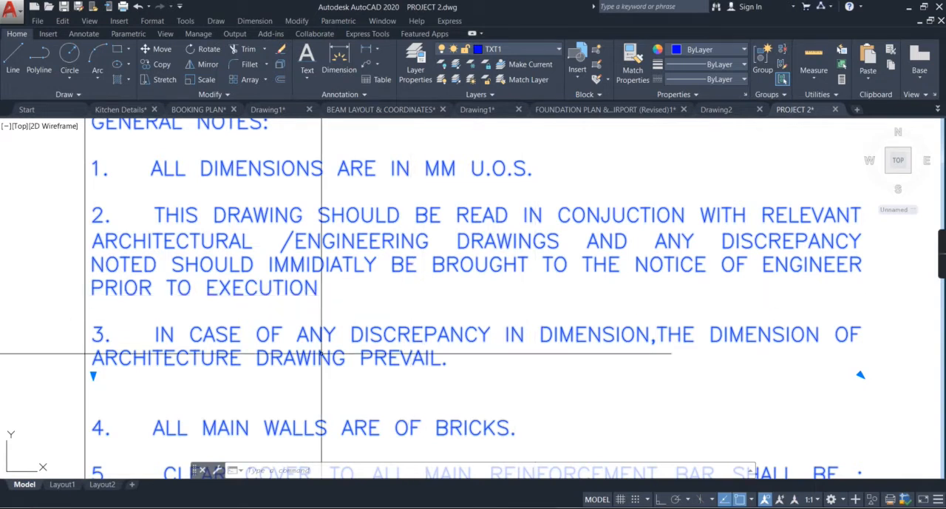
Step: Read notes 4 and 5 on the main wall material and the clear cover for reinforcement bars
middle_drag(417, 362, 450, 296)
middle_drag(317, 362, 314, 321)
scroll(277, 329, down, 2)
scroll(328, 277, up, 4)
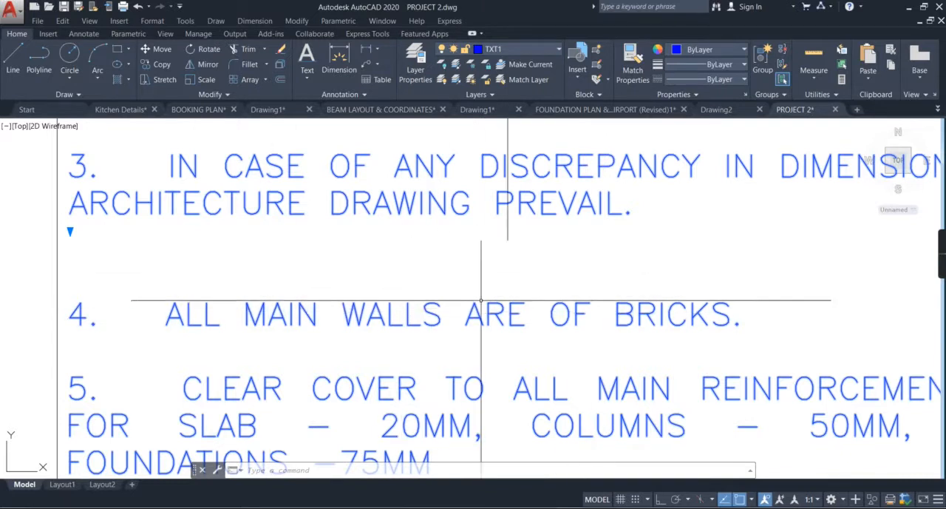
scroll(351, 338, down, 3)
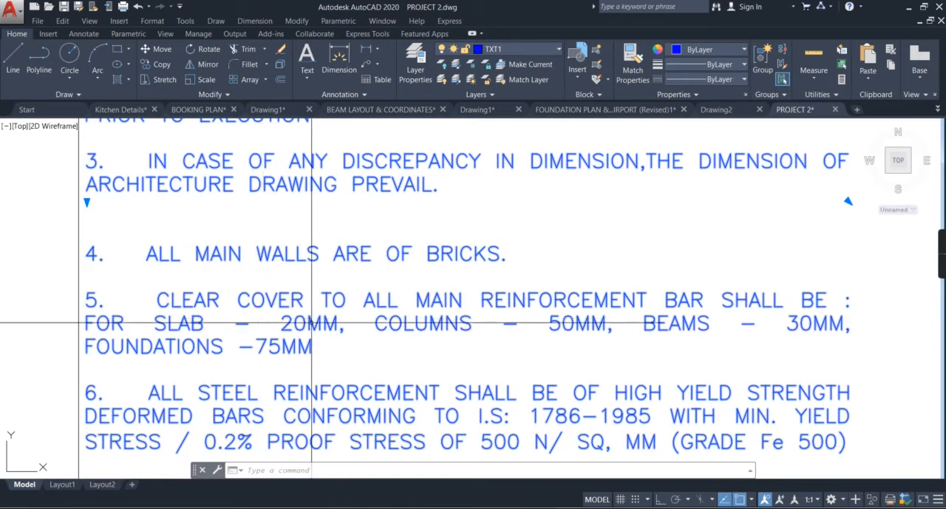
scroll(322, 355, down, 2)
middle_drag(316, 352, 307, 300)
scroll(379, 336, up, 2)
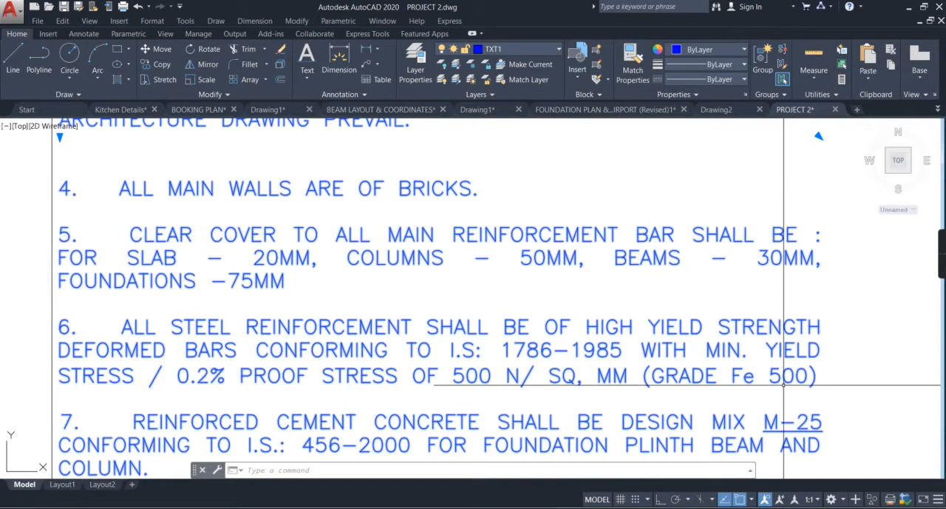
Step: Read notes 6 to 10 on steel grade, concrete mix, footing centres, short-span slab reinforcement and lap locations
middle_drag(551, 416, 530, 333)
middle_drag(304, 367, 359, 366)
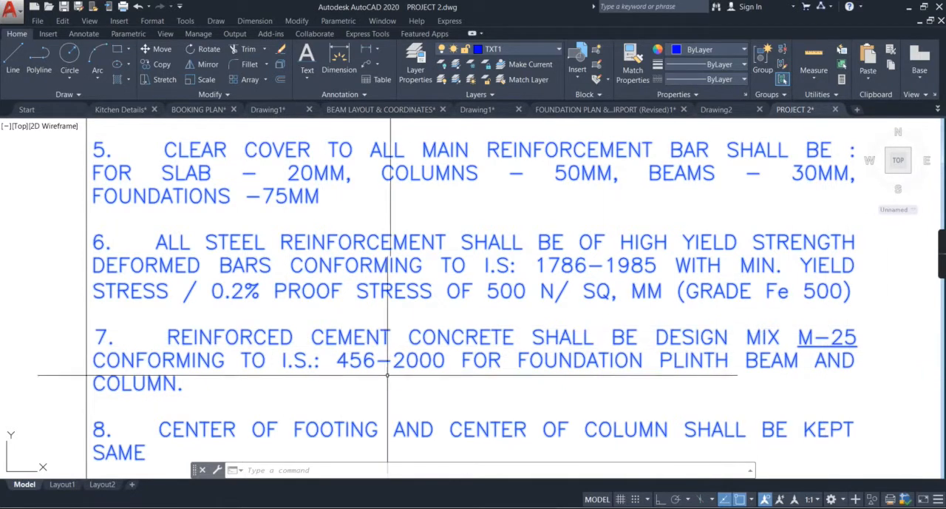
middle_drag(382, 373, 367, 364)
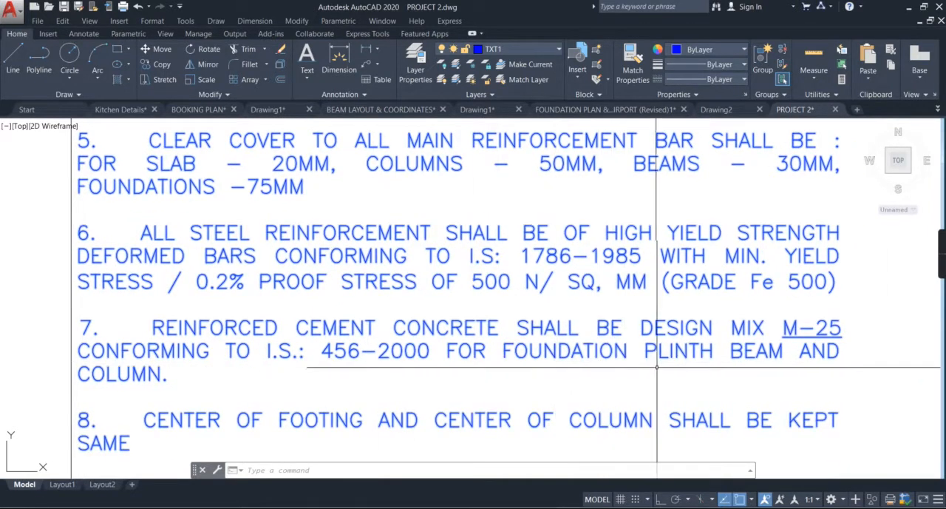
middle_drag(325, 346, 322, 317)
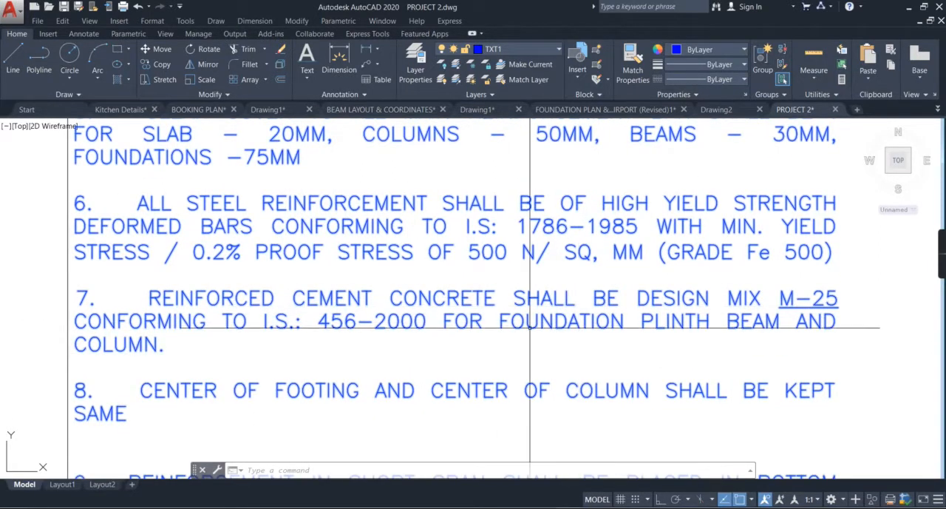
middle_drag(256, 402, 254, 370)
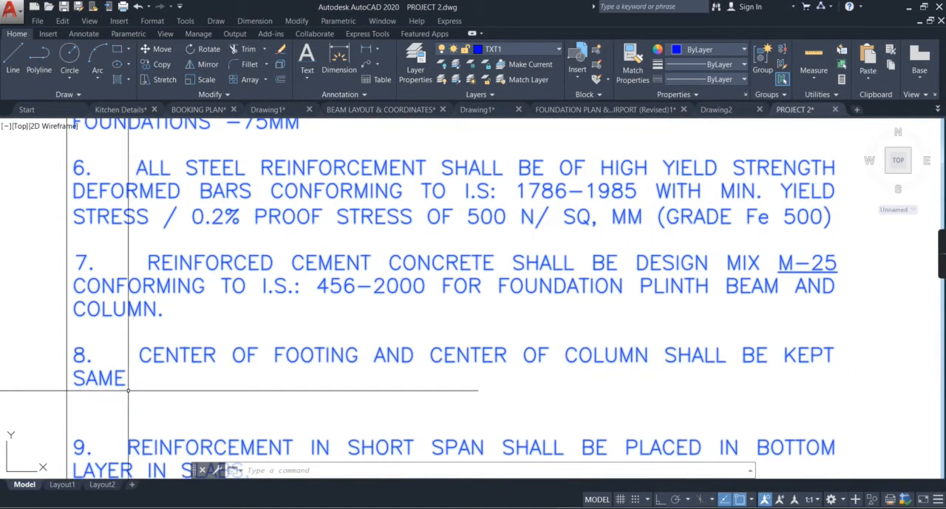
mouse_move(173, 395)
middle_down()
mouse_move(260, 355)
mouse_move(237, 322)
middle_up()
middle_drag(227, 377, 237, 337)
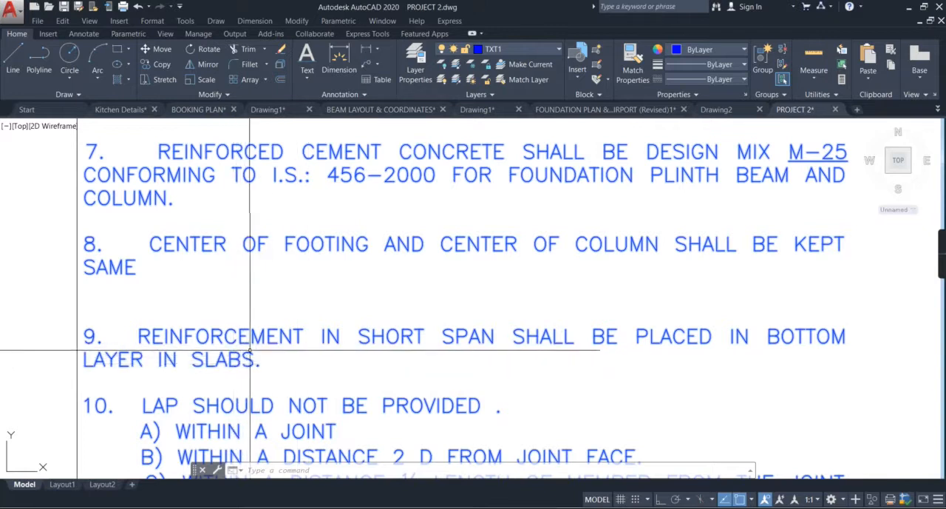
middle_drag(317, 362, 308, 345)
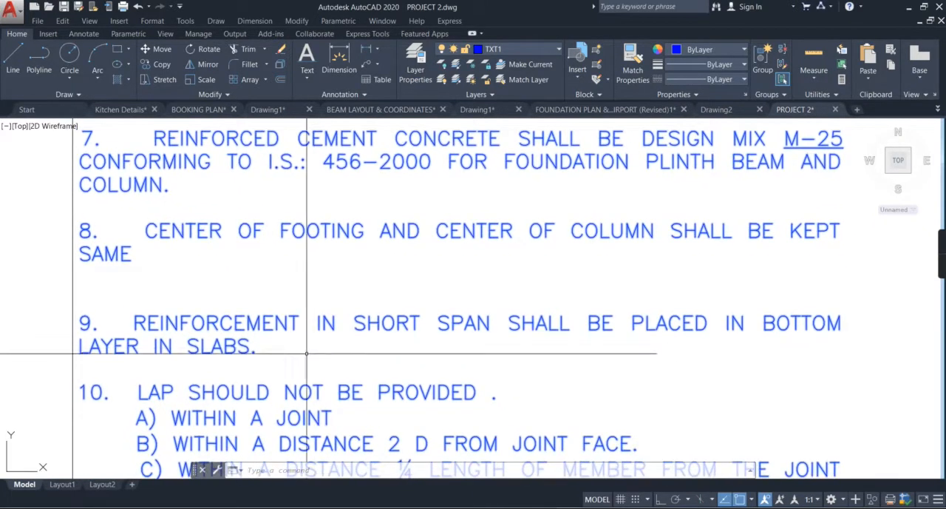
middle_drag(328, 401, 348, 341)
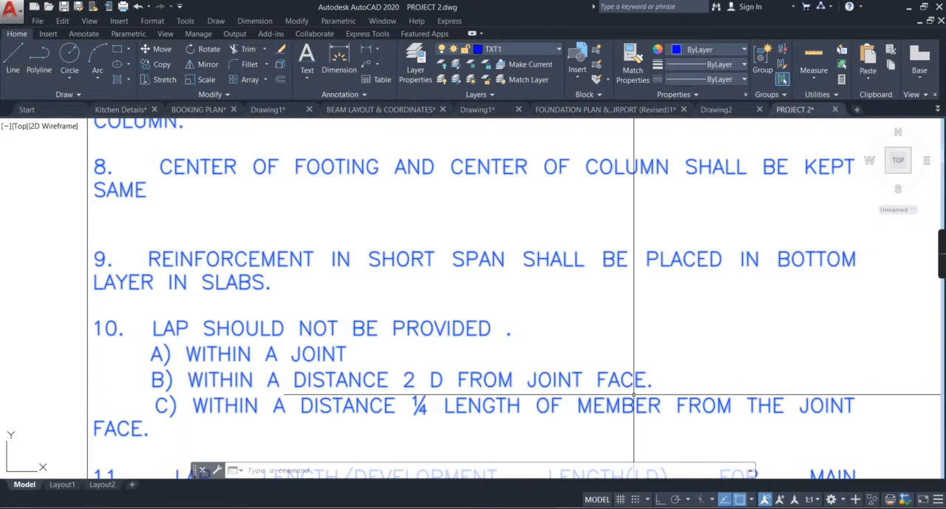
middle_drag(458, 424, 433, 419)
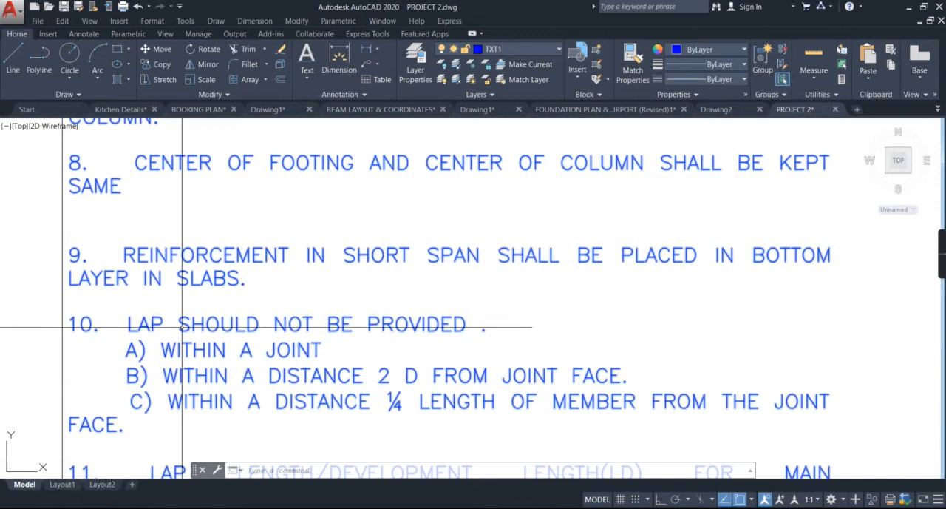
Step: Read notes 11 and 12 on lap and development length and the soil bearing capacity used for the foundation
middle_drag(370, 386, 379, 222)
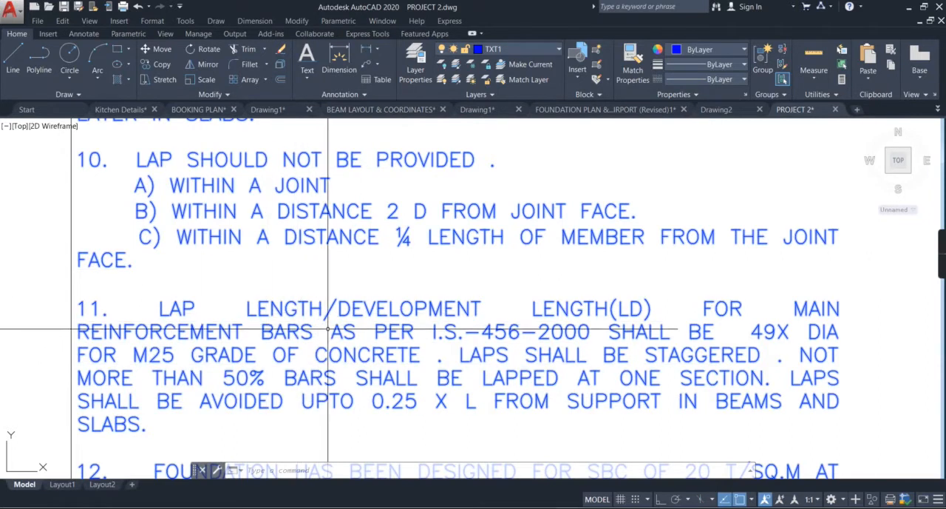
mouse_move(341, 345)
middle_down()
mouse_move(313, 345)
mouse_move(330, 277)
middle_up()
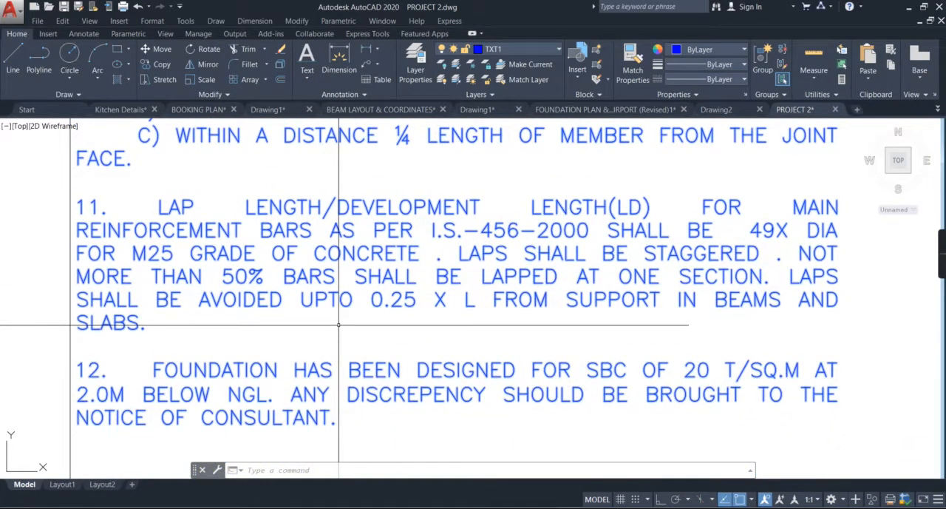
scroll(349, 330, down, 2)
mouse_move(348, 331)
middle_down()
mouse_move(338, 326)
mouse_move(351, 362)
middle_up()
scroll(259, 370, up, 2)
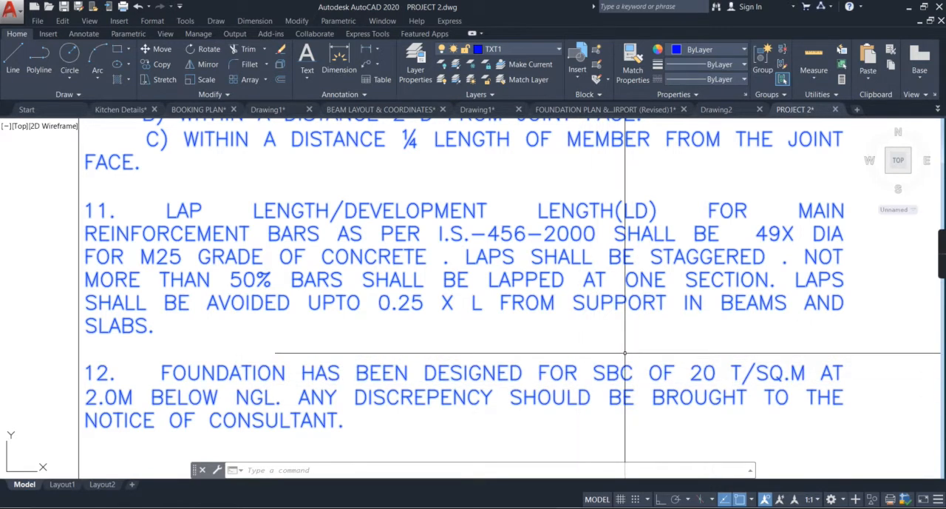
scroll(625, 355, down, 5)
scroll(626, 366, up, 10)
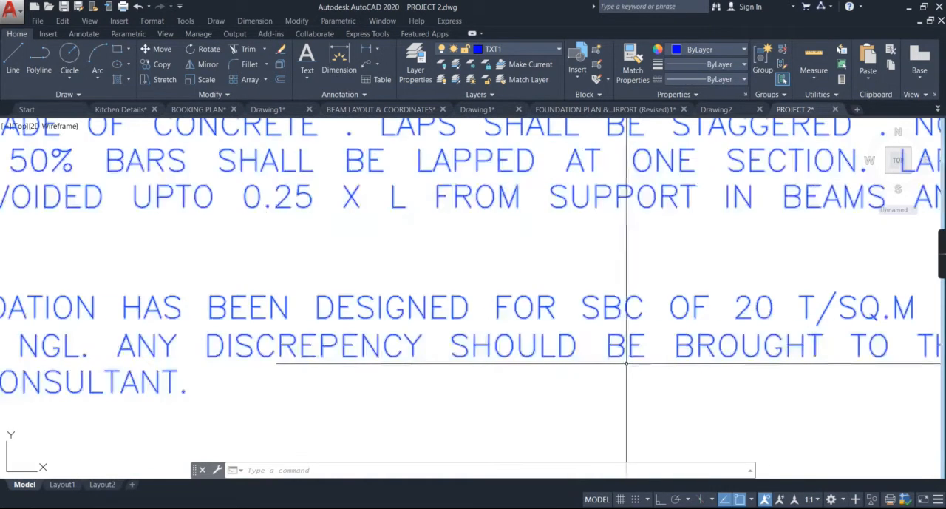
scroll(585, 351, down, 7)
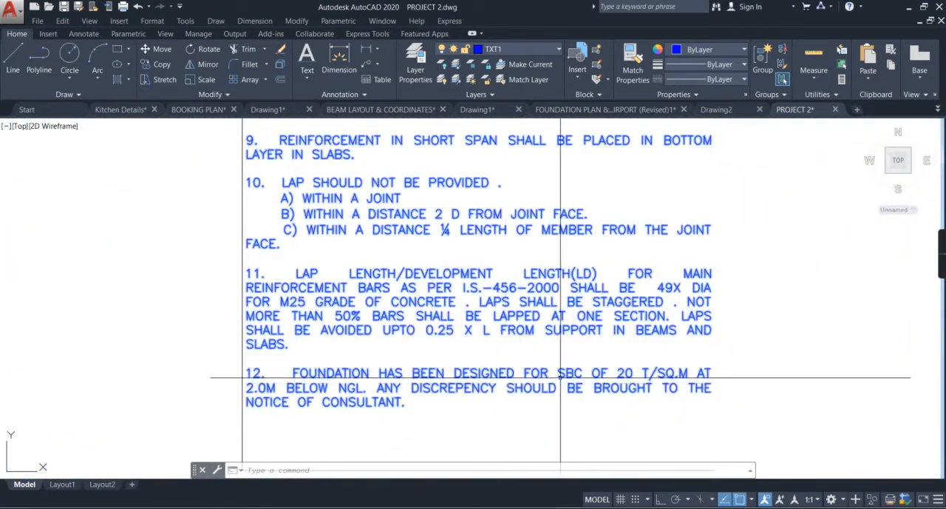
scroll(629, 373, up, 2)
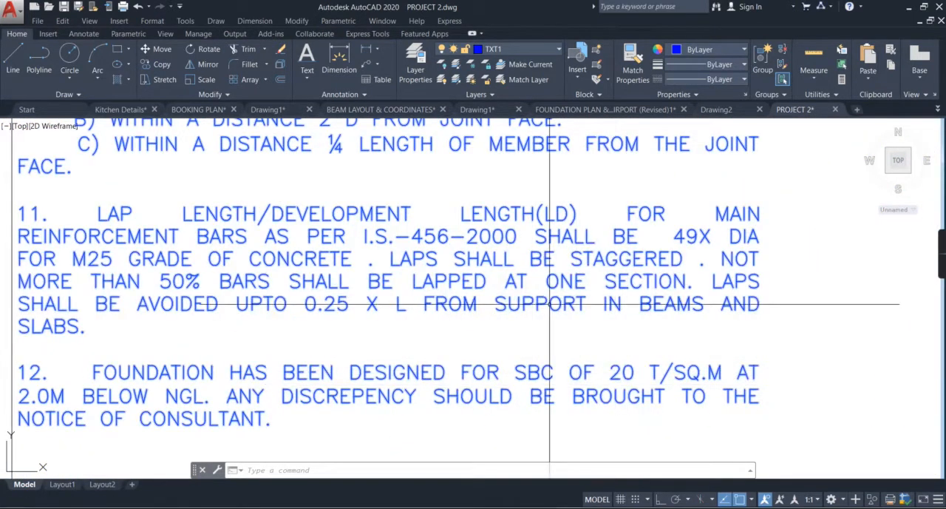
Step: Open the drawing units settings
scroll(581, 278, down, 2)
middle_drag(607, 253, 153, 420)
mouse_move(522, 341)
middle_down()
mouse_move(304, 366)
mouse_move(500, 292)
middle_up()
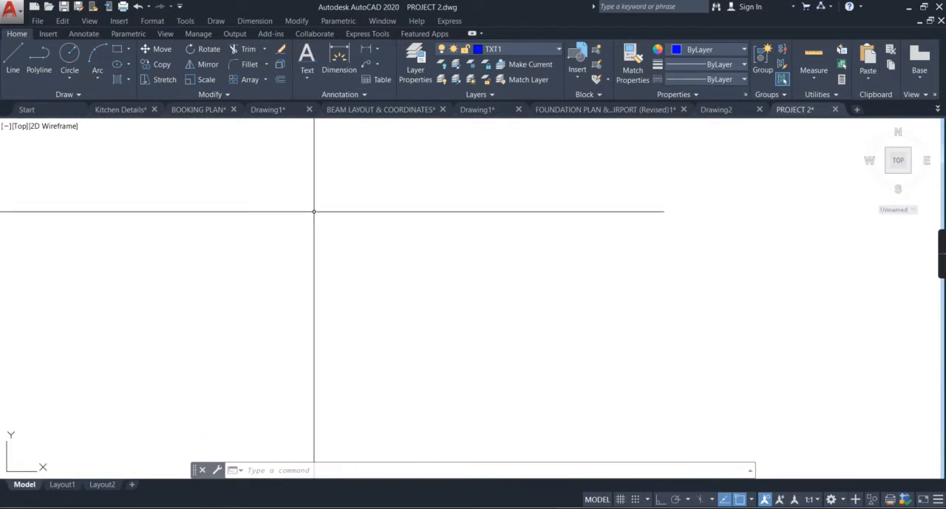
text(n)
key(Return)
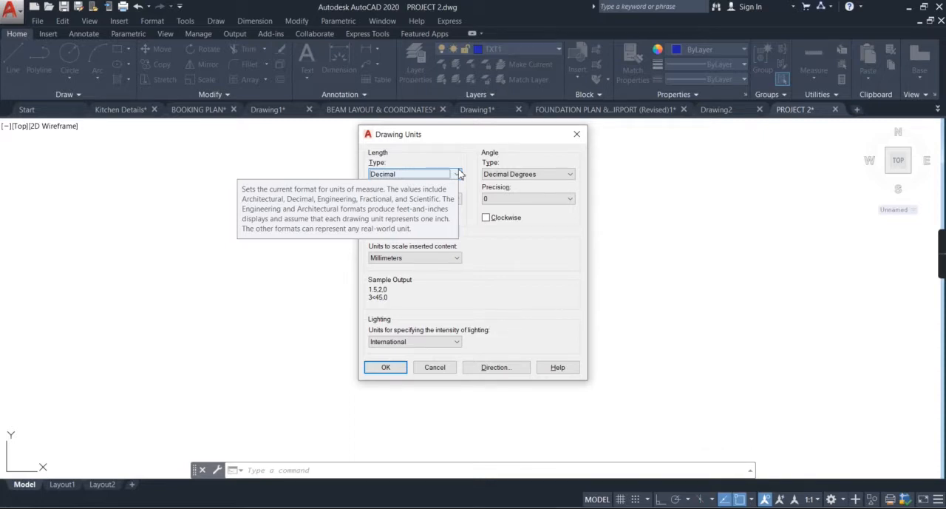
Step: Set the length type to Architectural with 0'-0 1/2" precision and the insertion scale to Inches
click(459, 174)
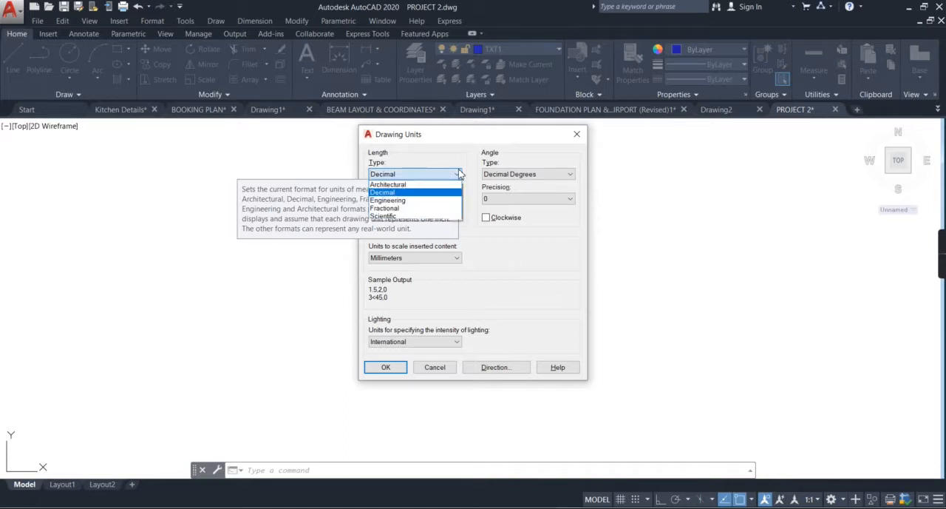
click(442, 185)
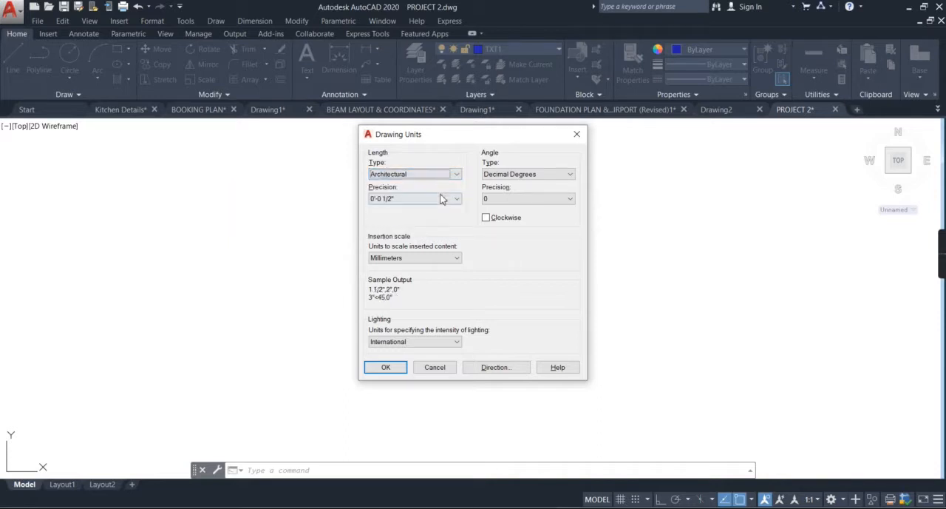
click(441, 198)
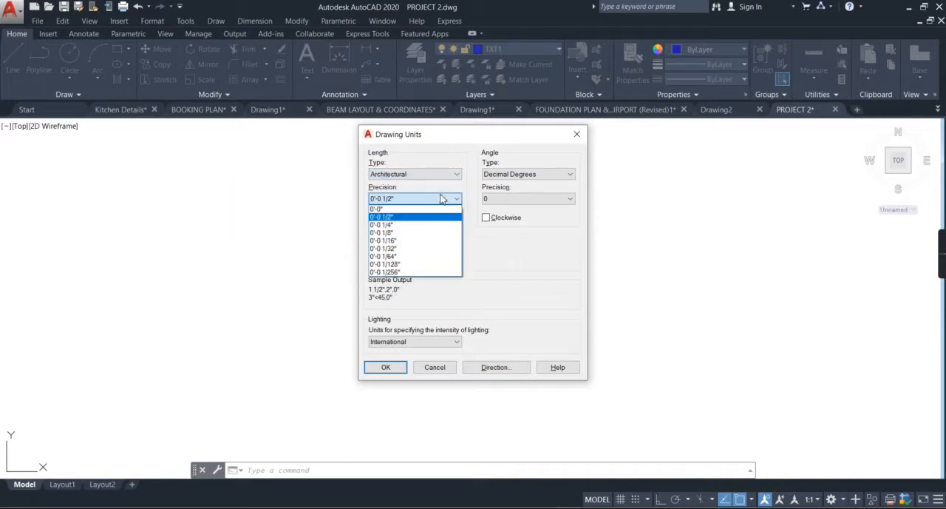
click(407, 218)
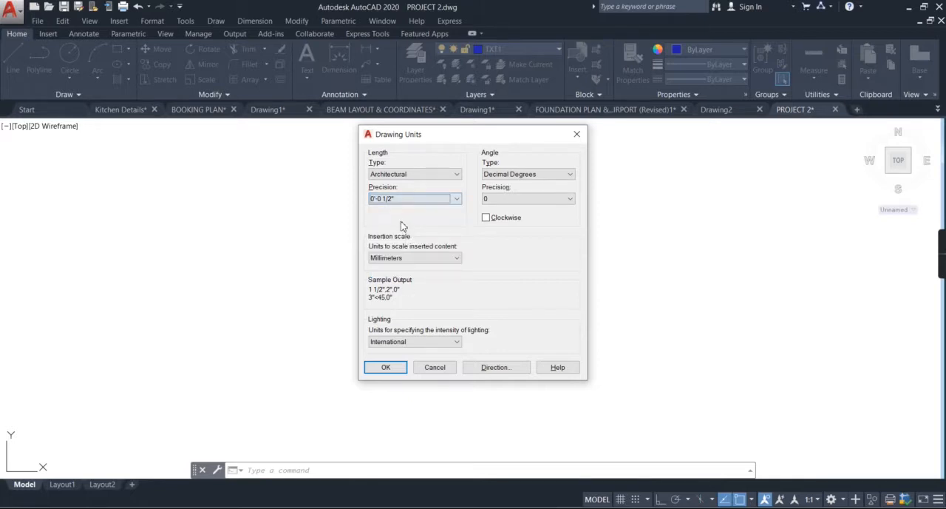
click(427, 257)
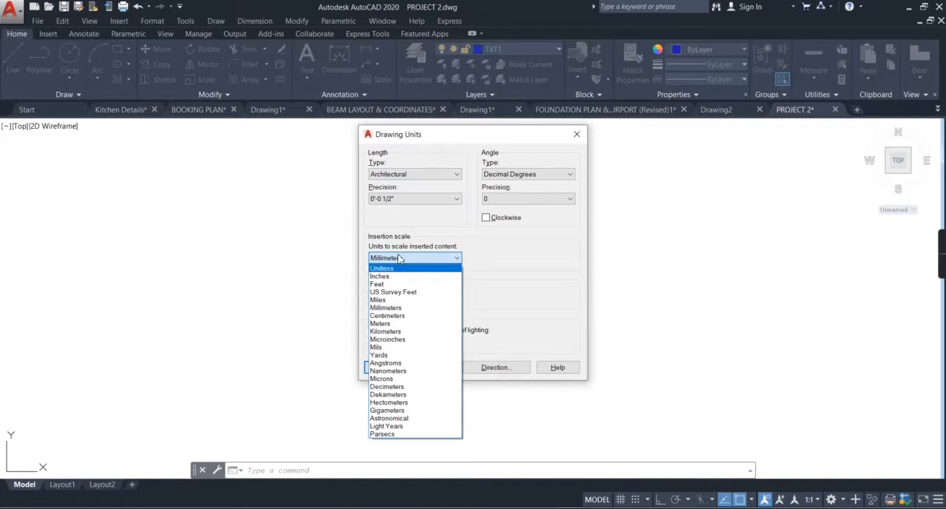
click(392, 277)
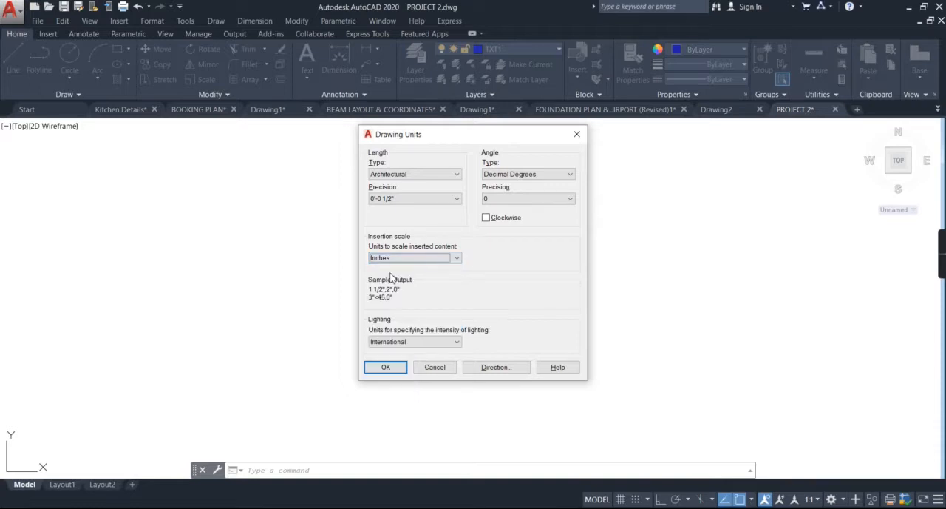
Step: Set the length type to Engineering with a precision of 0'-0.0"
click(433, 176)
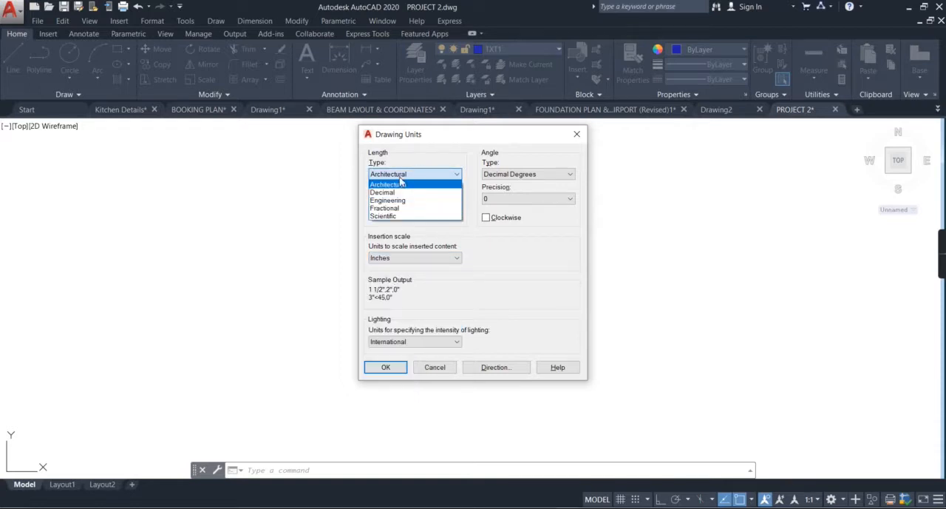
click(402, 201)
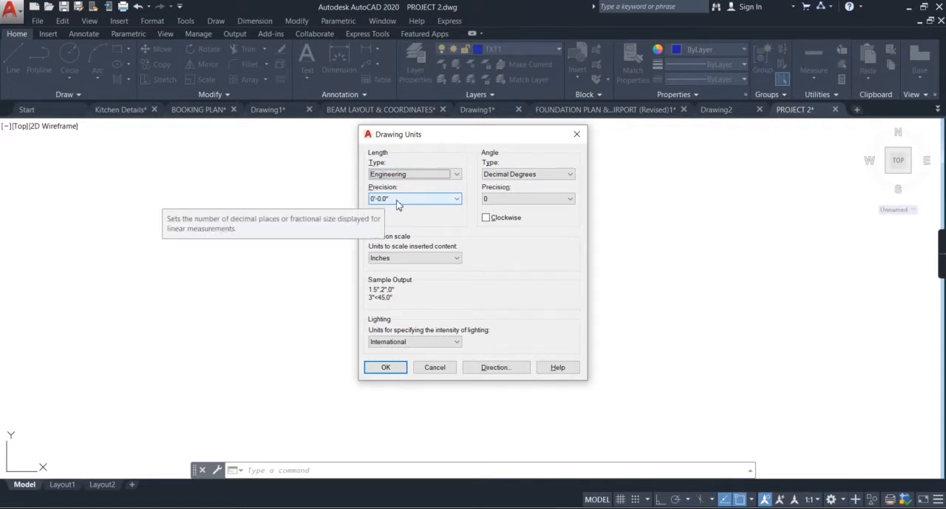
click(399, 200)
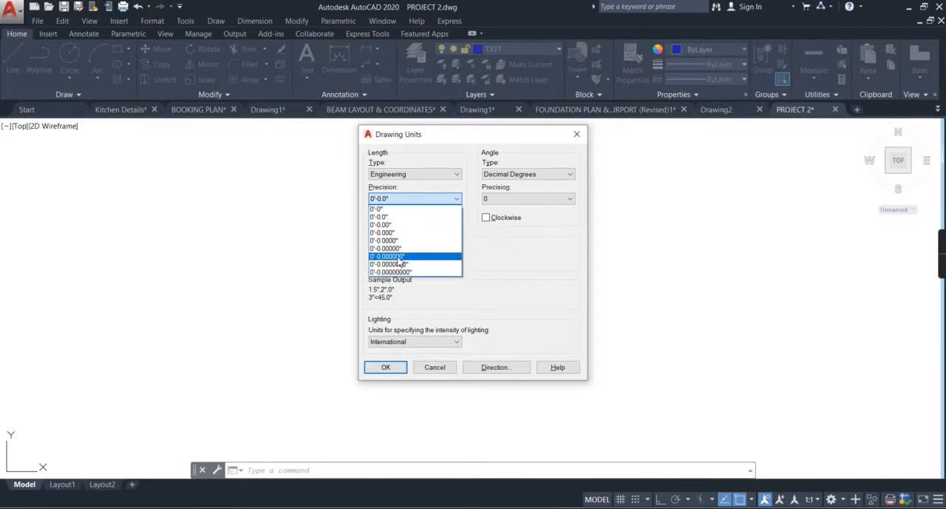
click(406, 217)
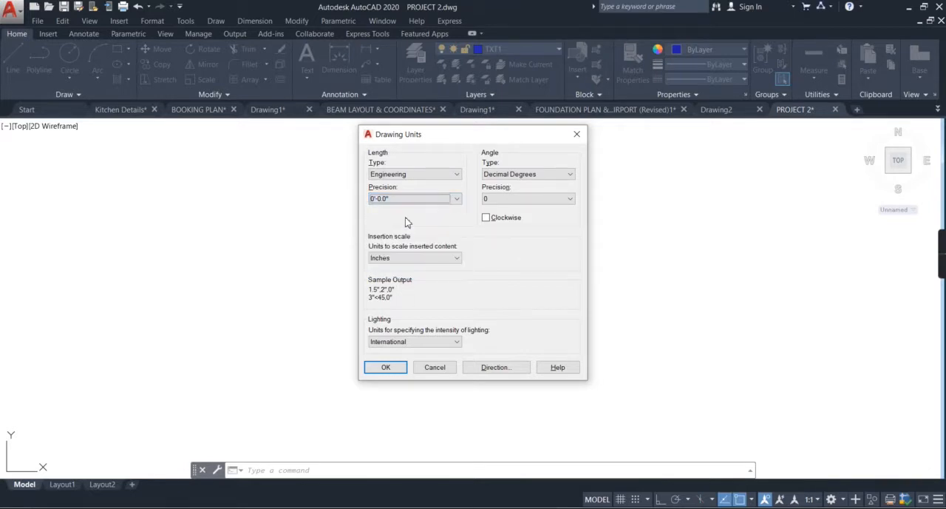
Step: Set the drawing units to Decimal with 0.00 precision and Millimeters as the insertion scale, and apply them
click(441, 177)
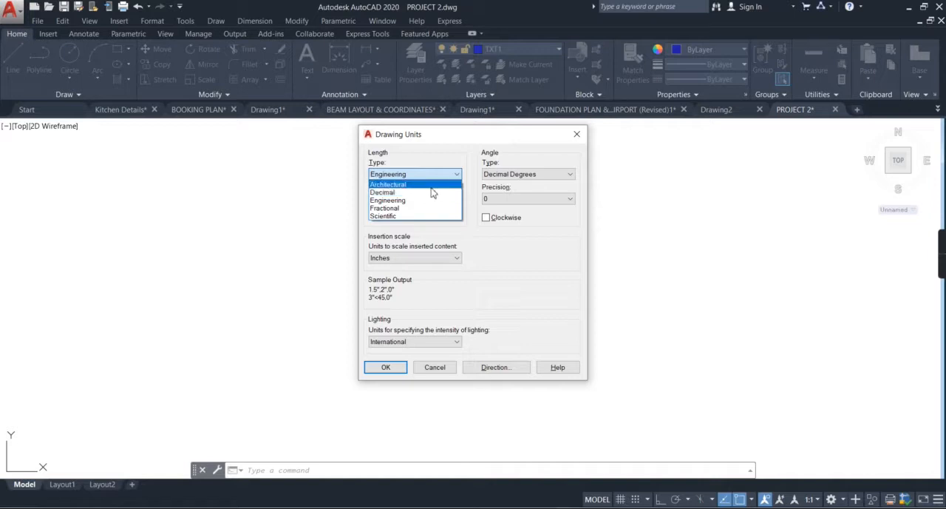
click(430, 193)
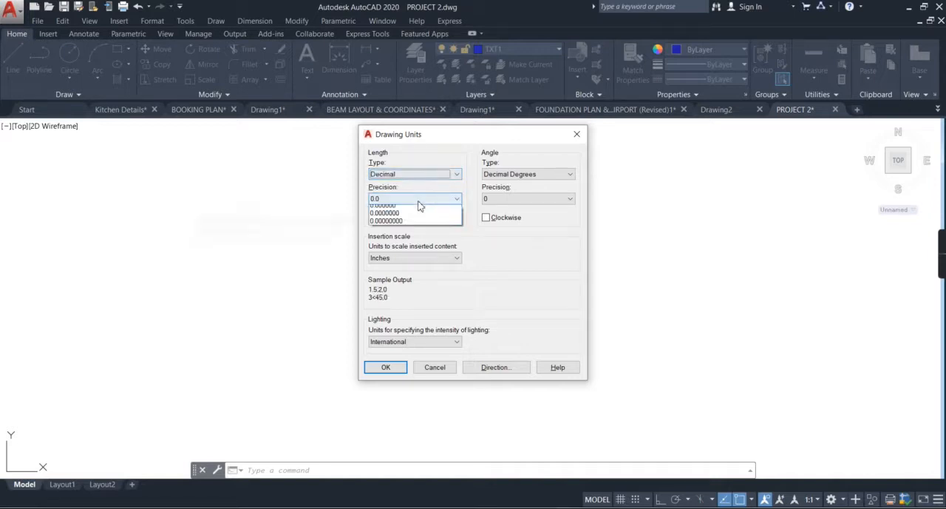
click(418, 228)
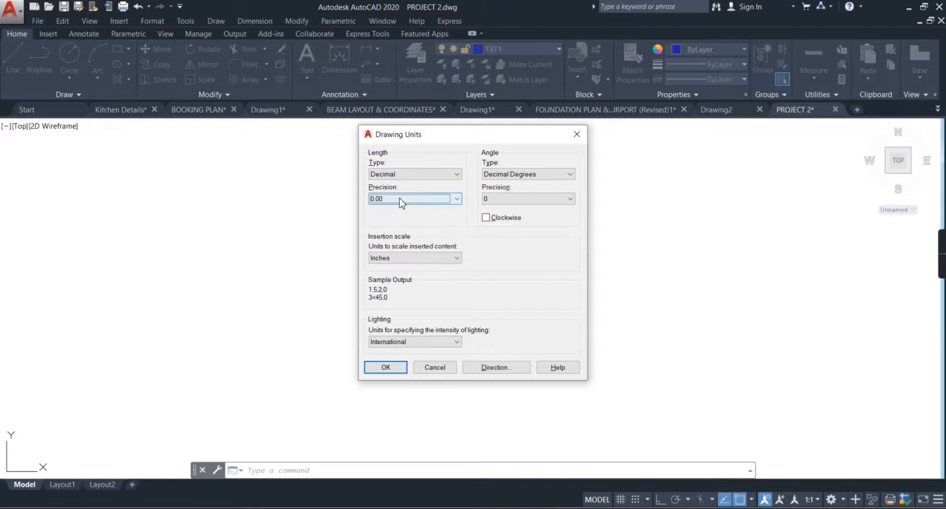
click(422, 258)
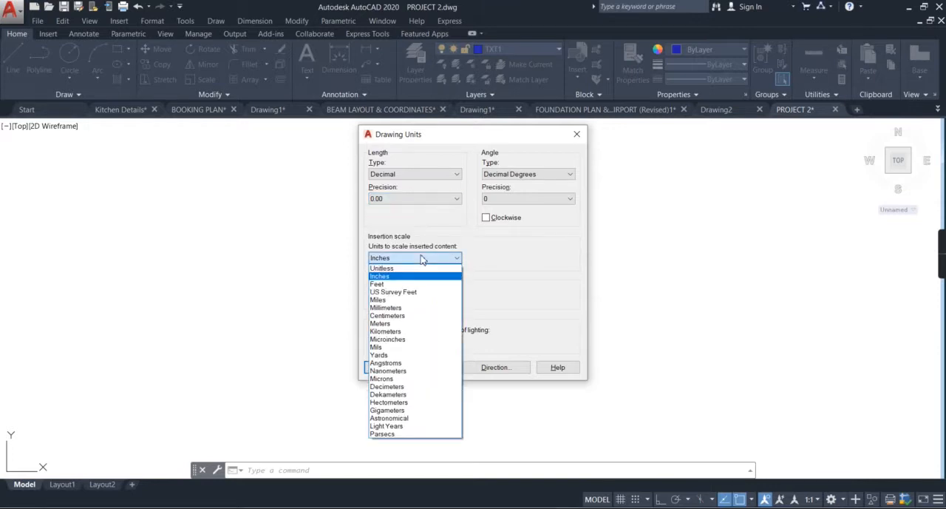
click(417, 308)
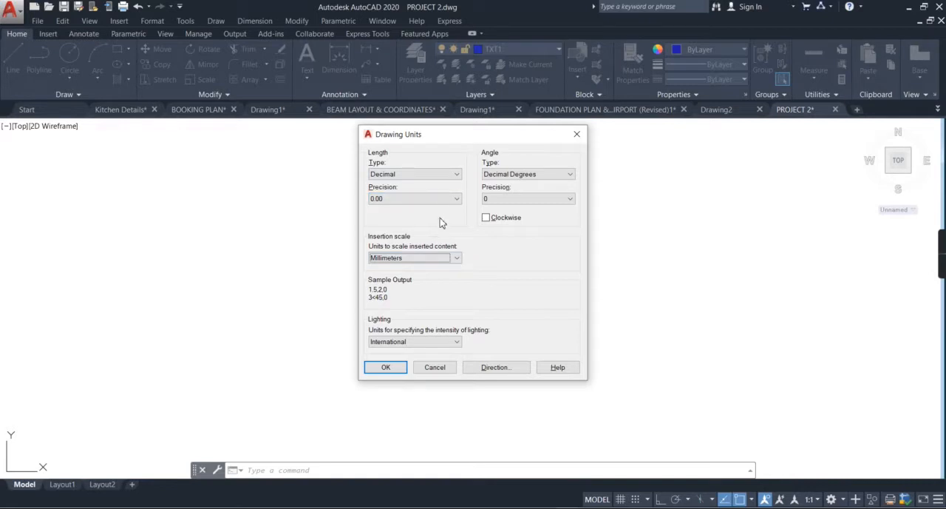
click(388, 370)
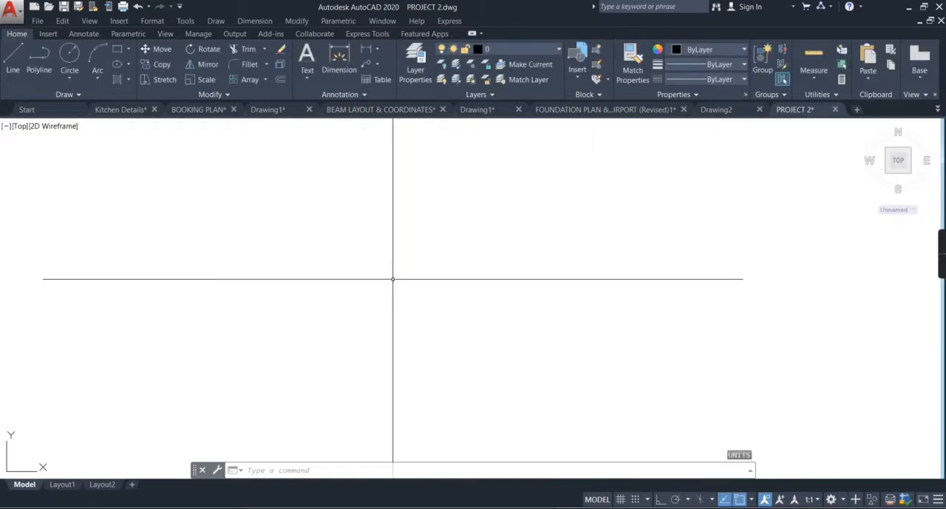
text(D)
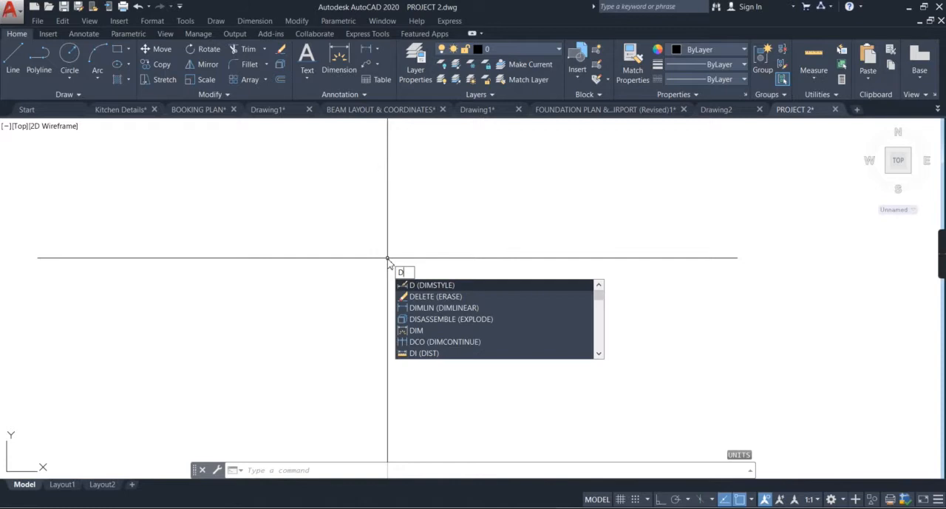
key(Escape)
key(Escape)
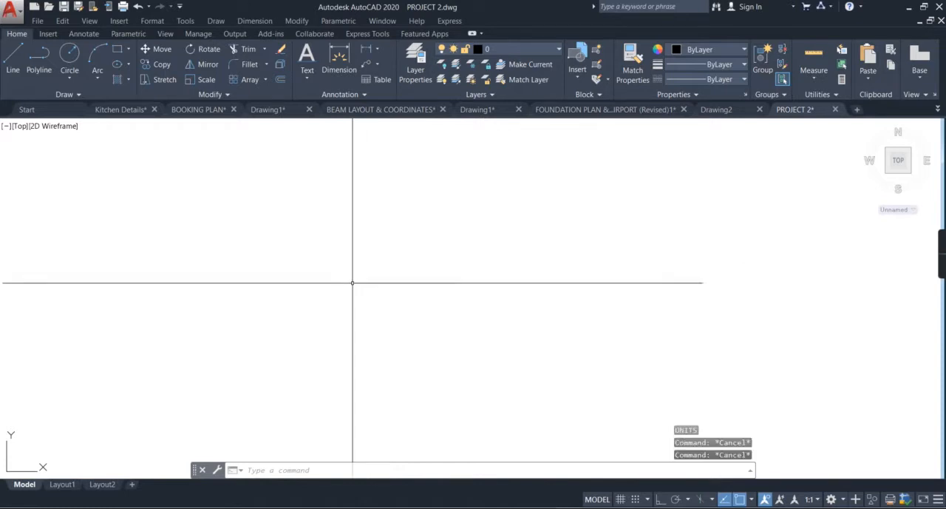
Step: Open the text style settings, look over the T100 style and close them
click(84, 35)
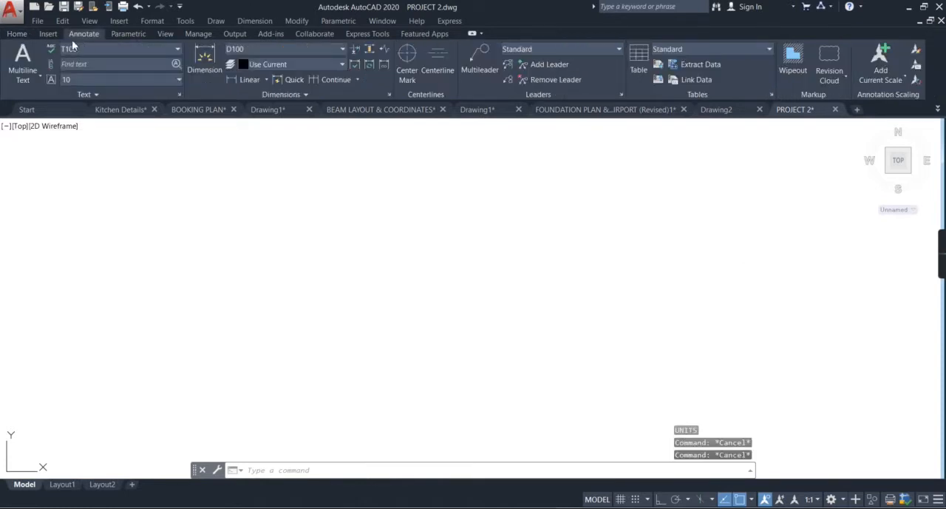
click(178, 94)
drag(441, 145, 427, 154)
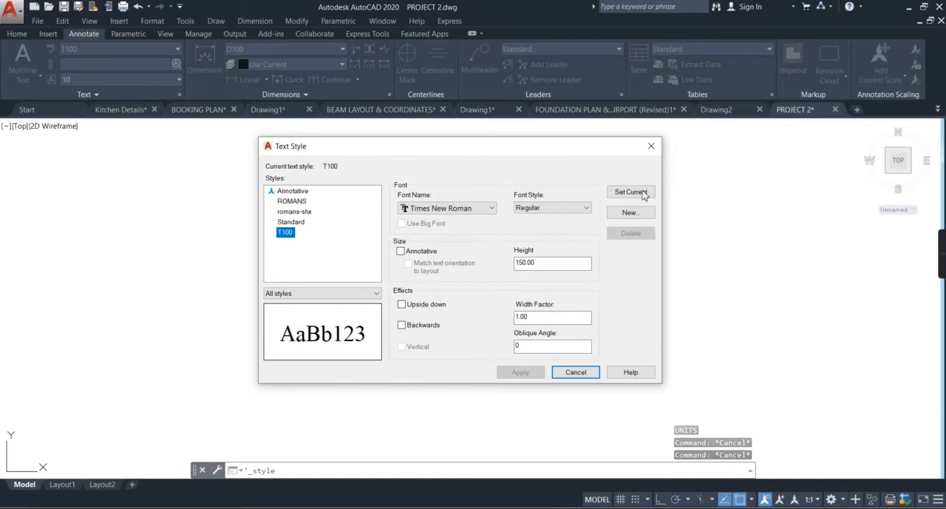
click(651, 146)
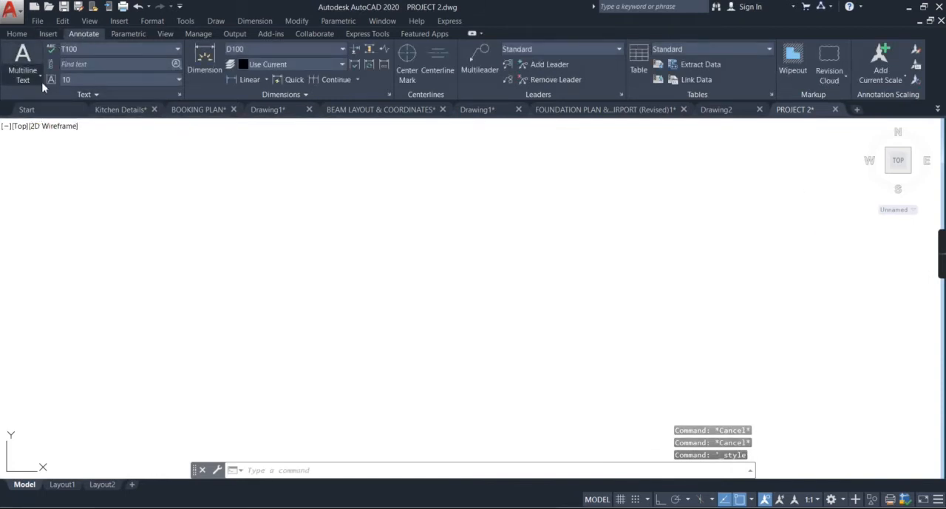
Step: Create a new text style named "text style" based on T100
click(181, 93)
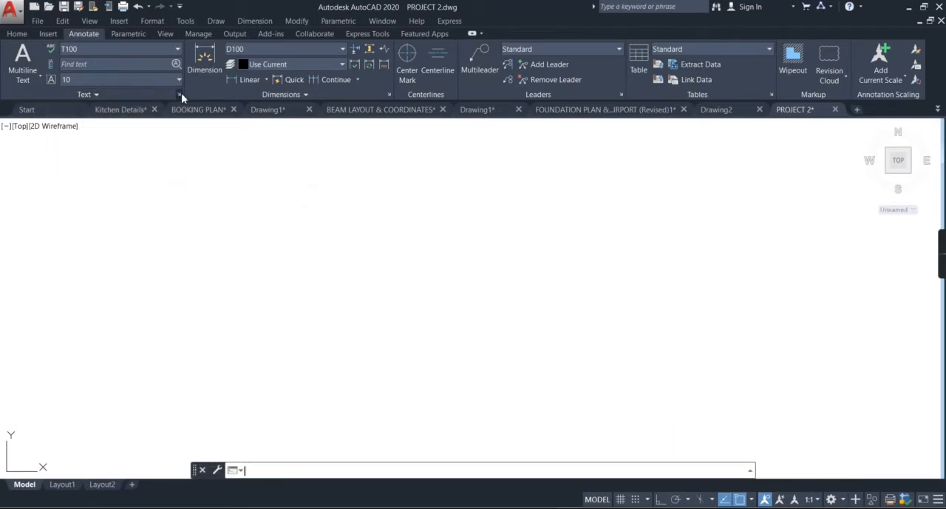
mouse_move(454, 150)
mouse_down()
mouse_move(427, 143)
mouse_move(444, 151)
mouse_up()
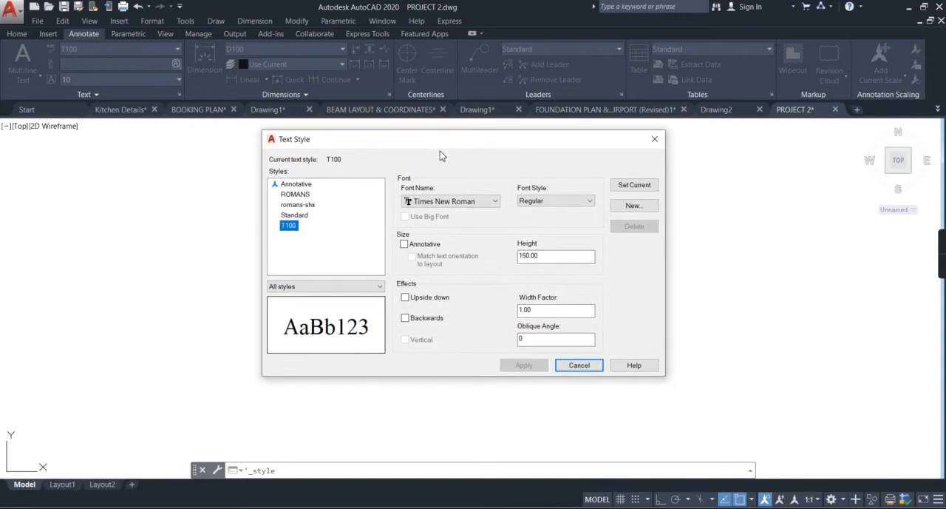
click(456, 207)
click(455, 208)
click(455, 208)
click(455, 207)
click(455, 208)
click(455, 208)
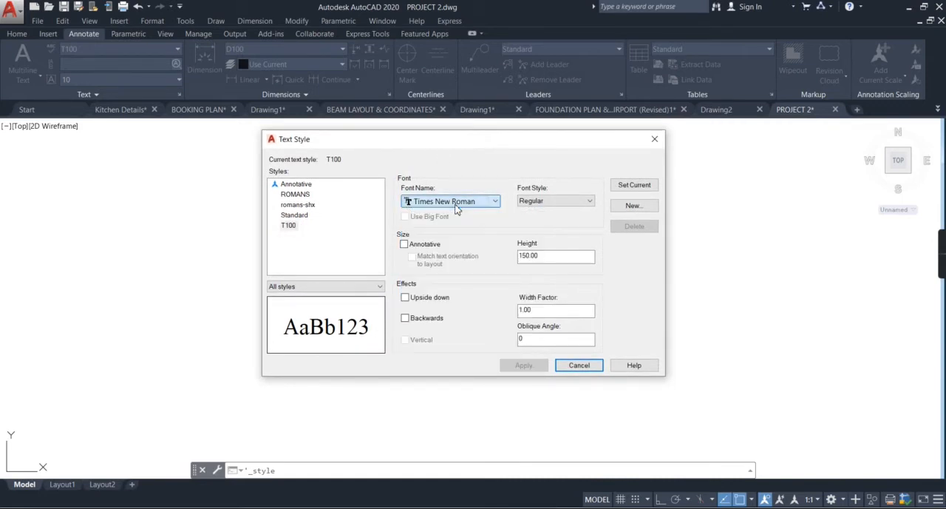
click(631, 206)
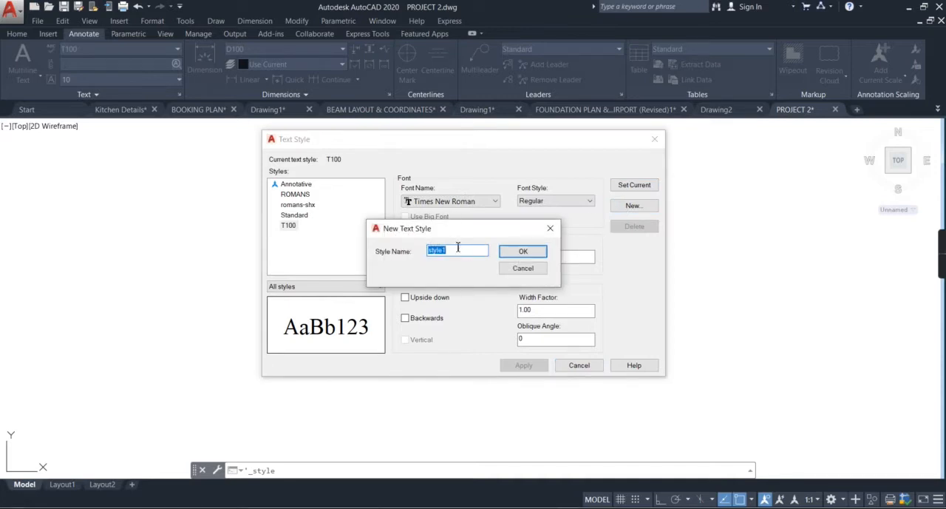
text(text)
click(514, 252)
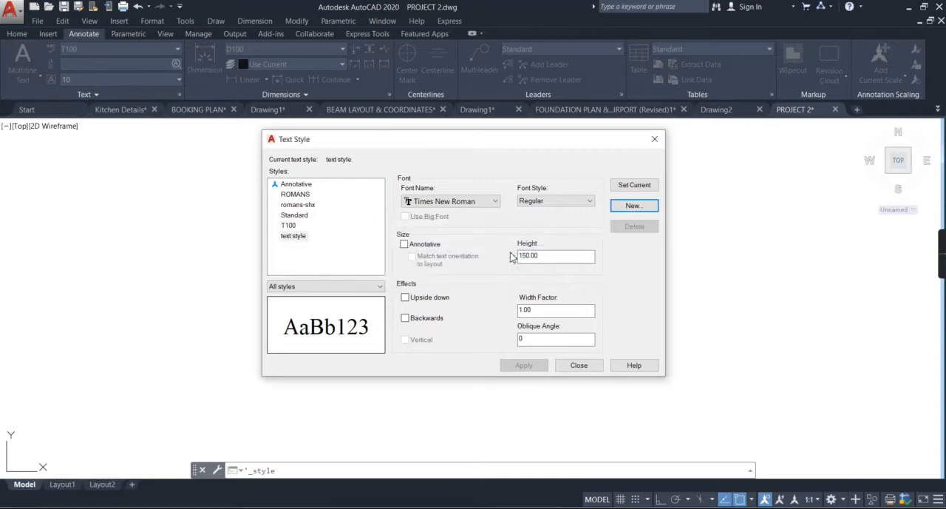
Step: Give the new text style the Times New Roman font and a height of 150, and close the text style settings
click(471, 205)
click(471, 204)
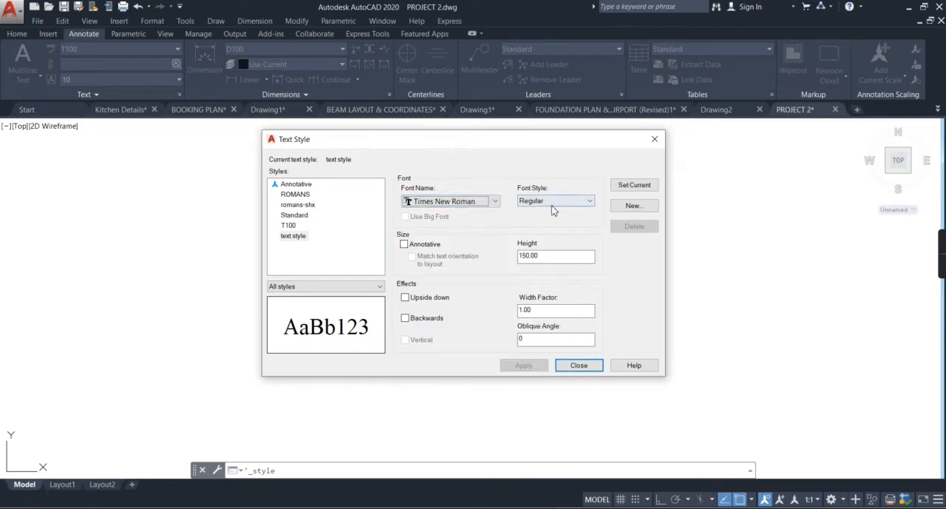
click(461, 207)
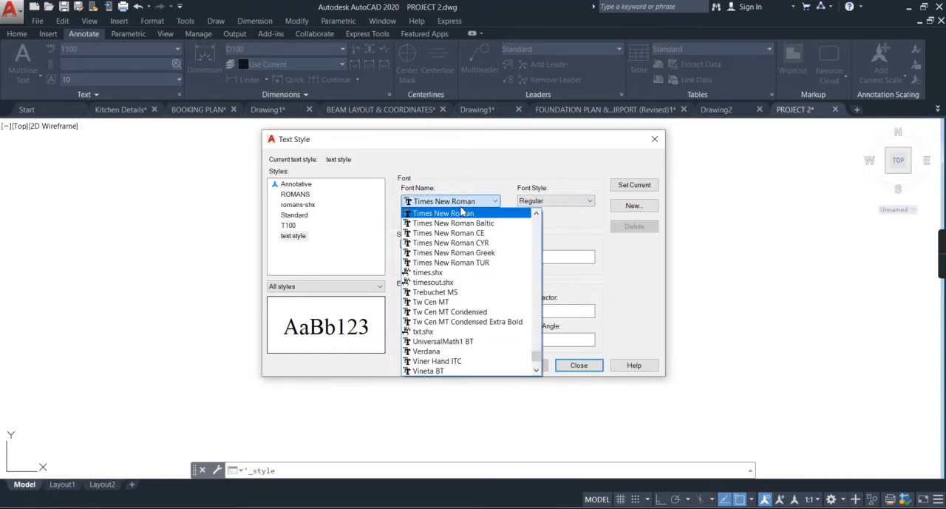
click(464, 215)
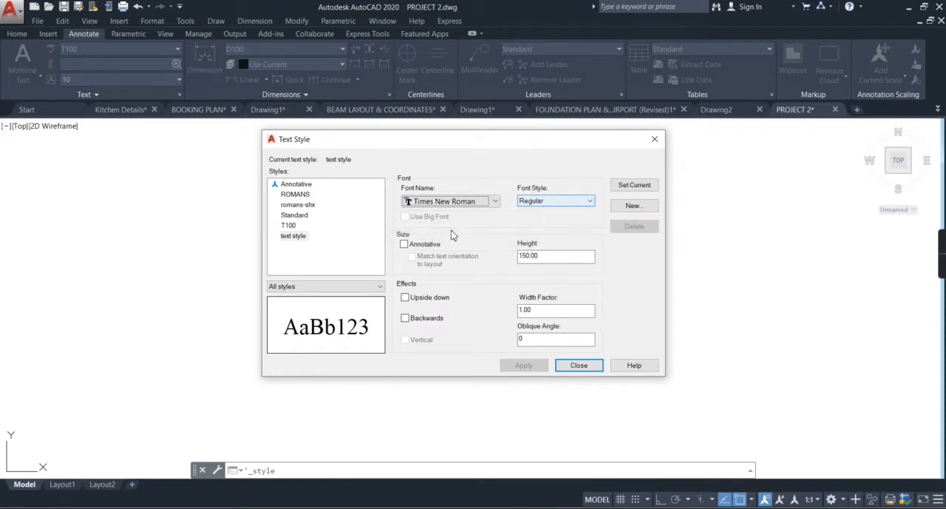
drag(566, 255, 505, 246)
click(557, 255)
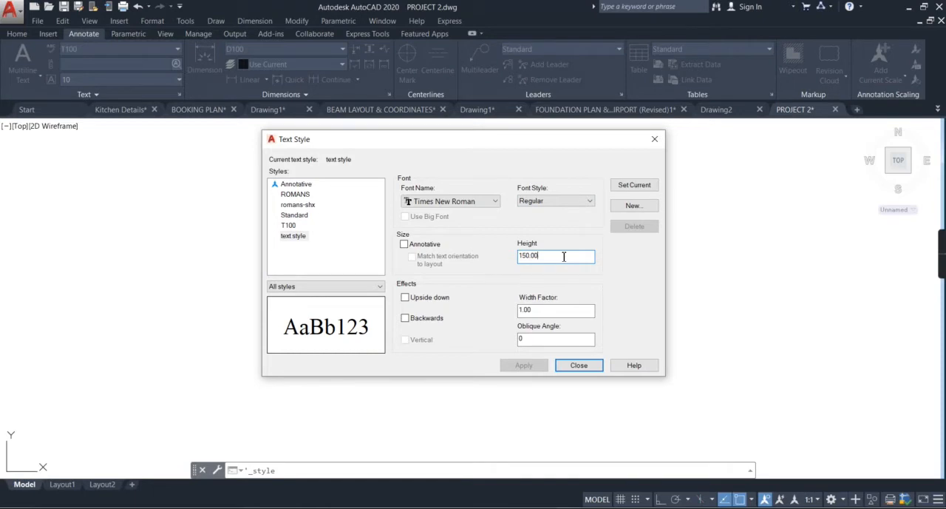
key(BackSpace)
key(BackSpace)
text(0)
click(298, 236)
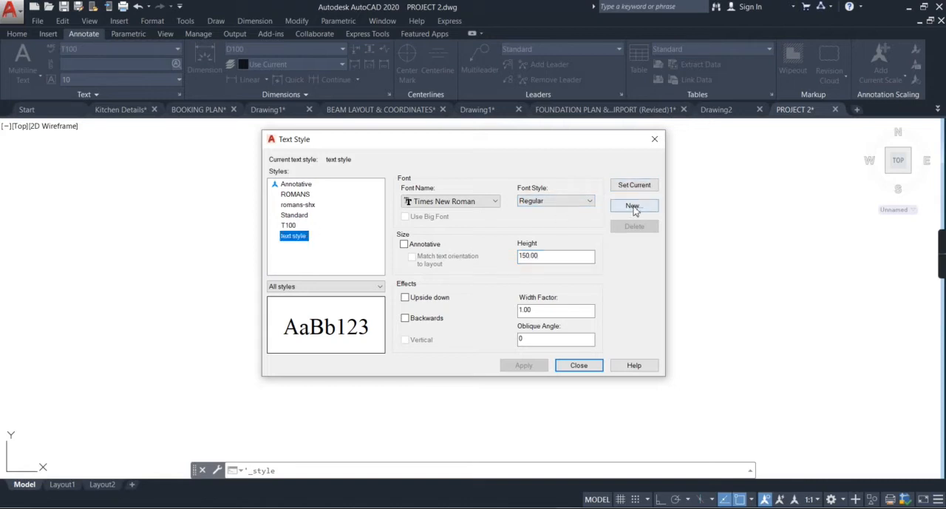
click(574, 364)
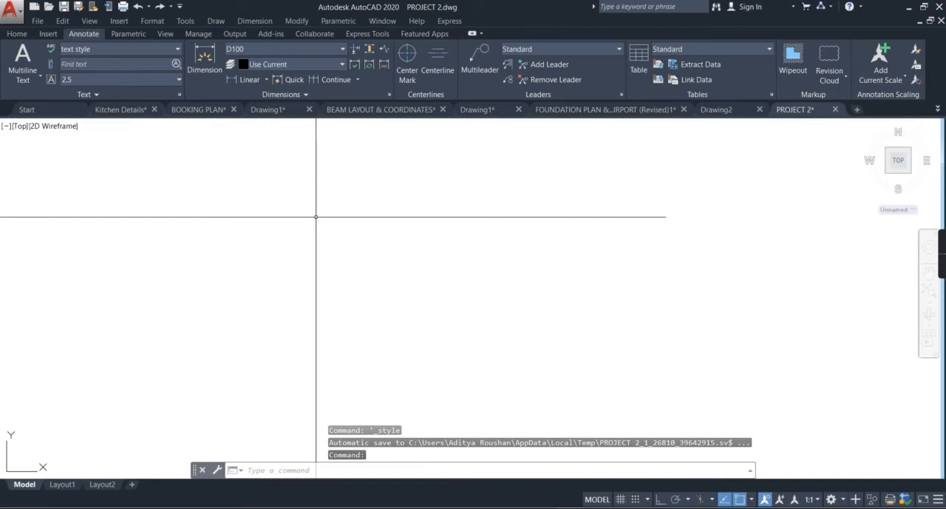
Step: Create a new dimension style named "dim style" based on D100 and open its settings
key(Escape)
key(Escape)
key(Escape)
text(d)
key(Return)
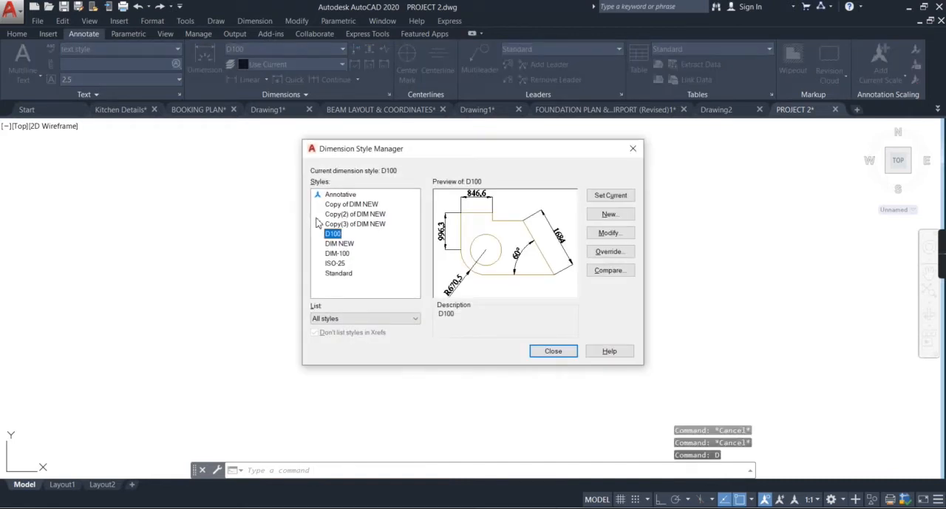
click(610, 215)
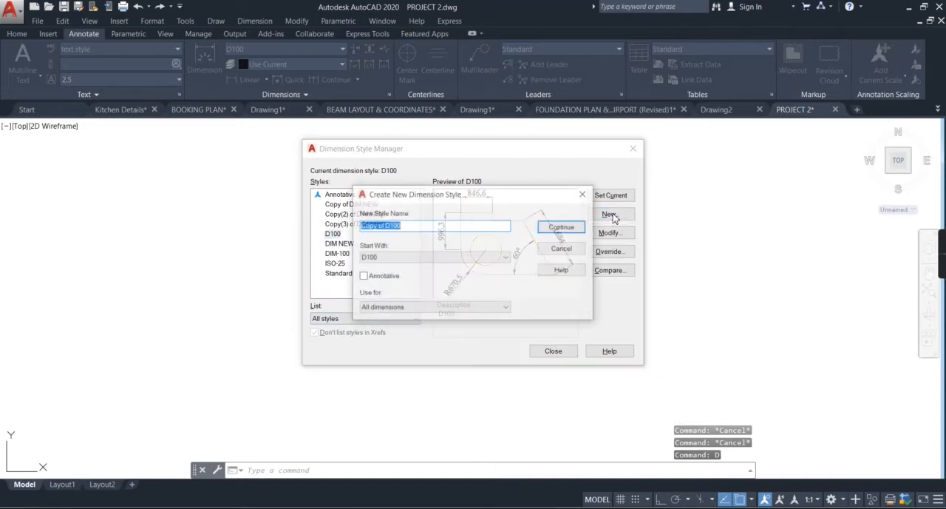
text(dim style)
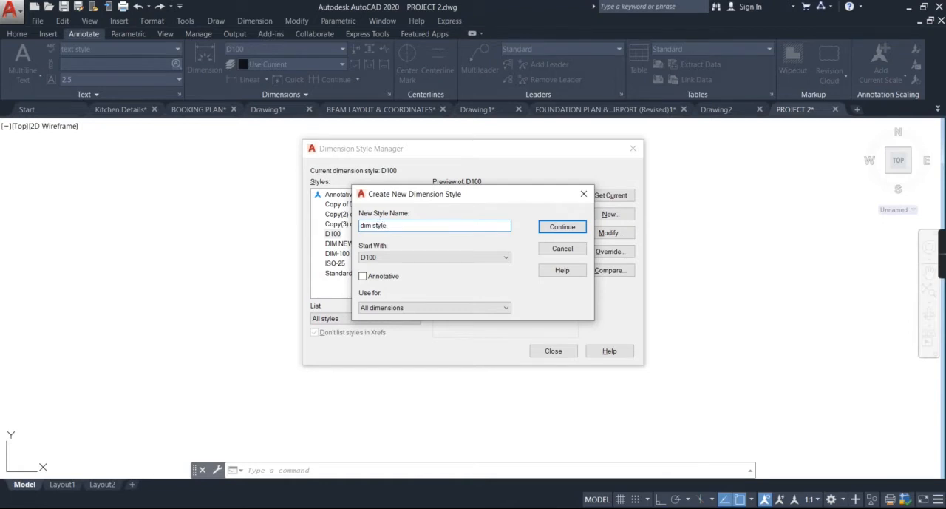
click(562, 227)
mouse_move(436, 104)
mouse_down()
mouse_move(374, 146)
mouse_move(437, 121)
mouse_move(432, 115)
mouse_up()
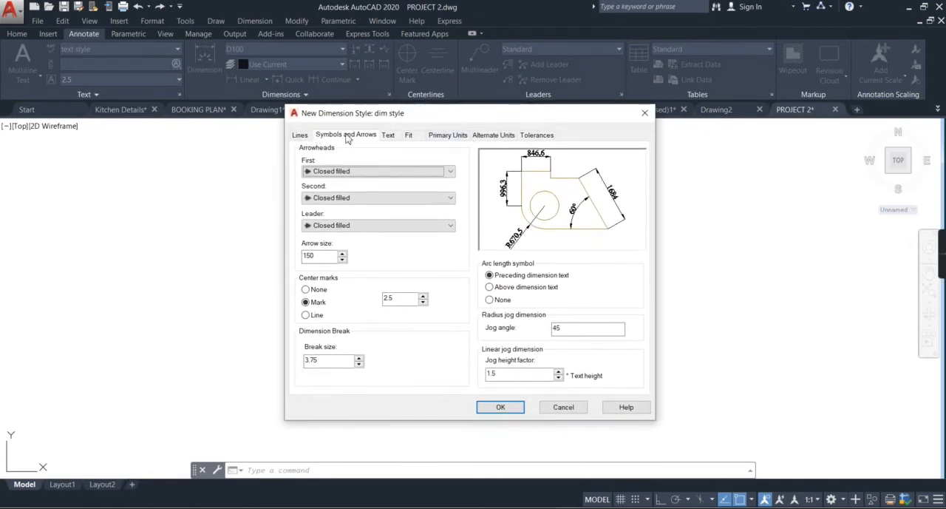
Step: Set the style's primary units to Decimal with 0.0 precision and a Period as the decimal separator
click(490, 137)
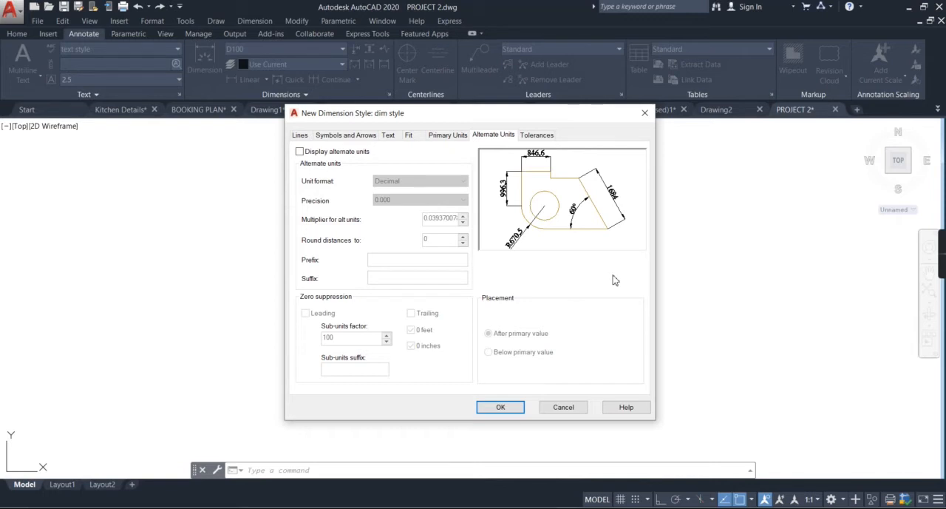
click(446, 140)
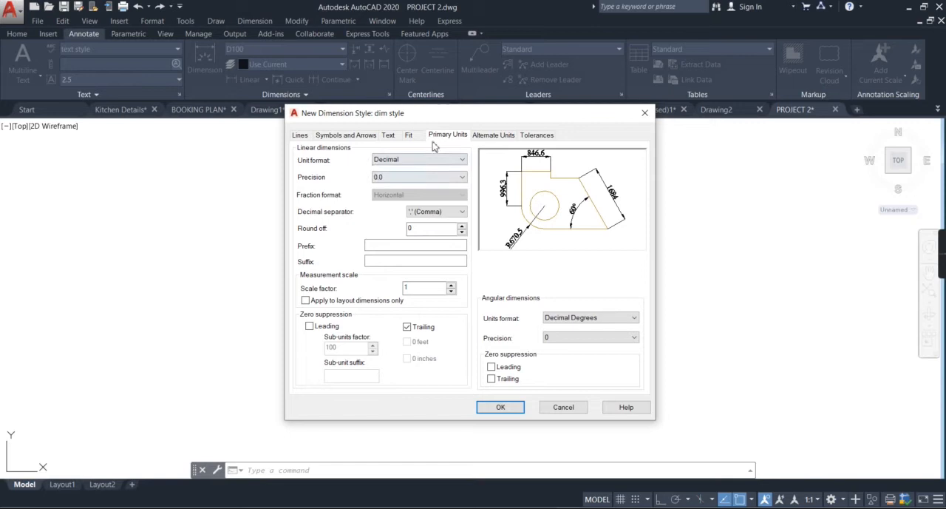
click(418, 162)
click(417, 161)
click(398, 180)
click(423, 195)
click(436, 213)
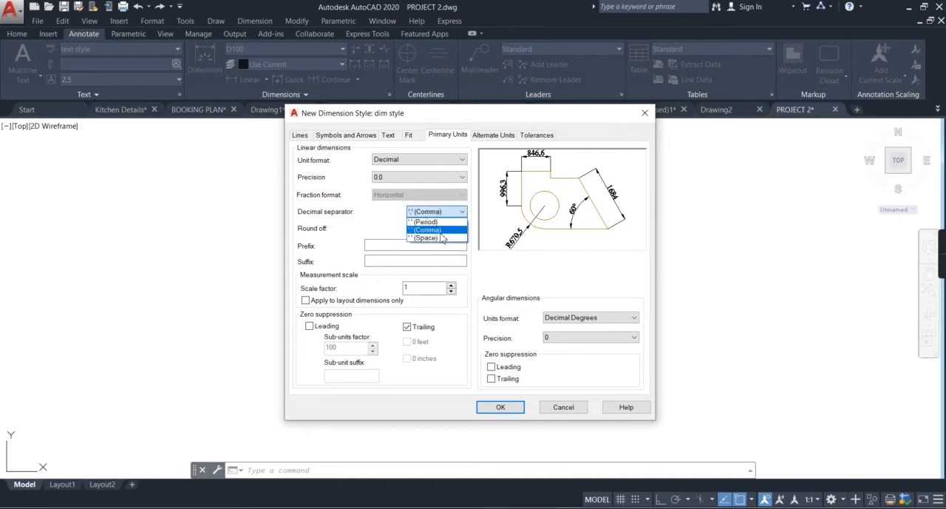
click(433, 223)
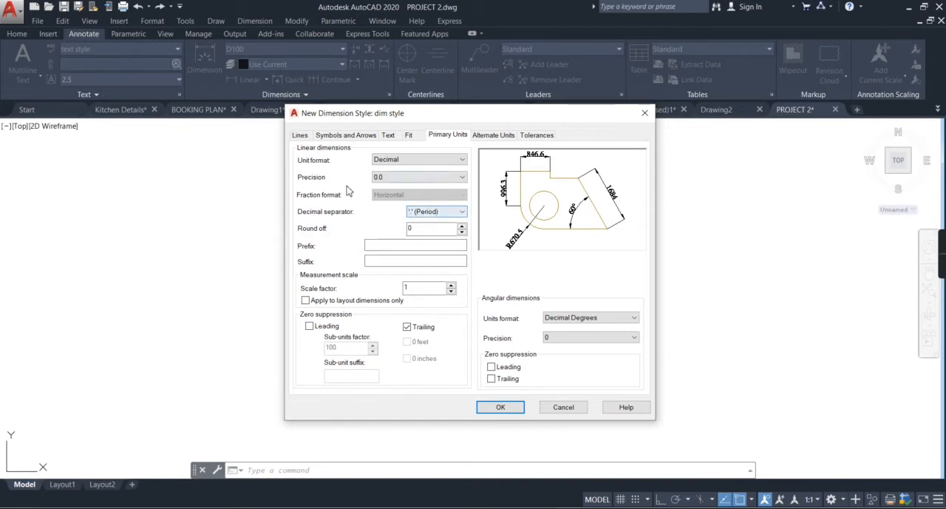
Step: Review the fit options and use "text style" as the text style for the dimension text
click(410, 136)
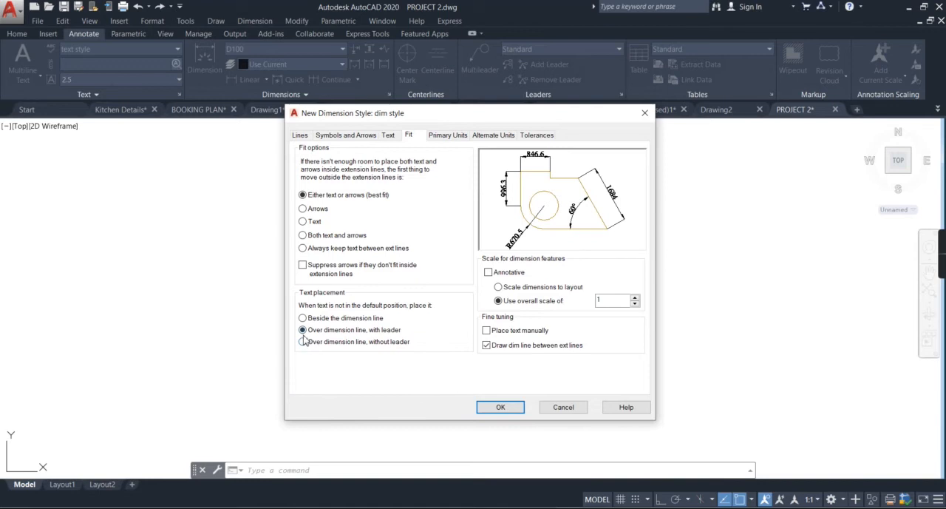
click(389, 136)
click(436, 165)
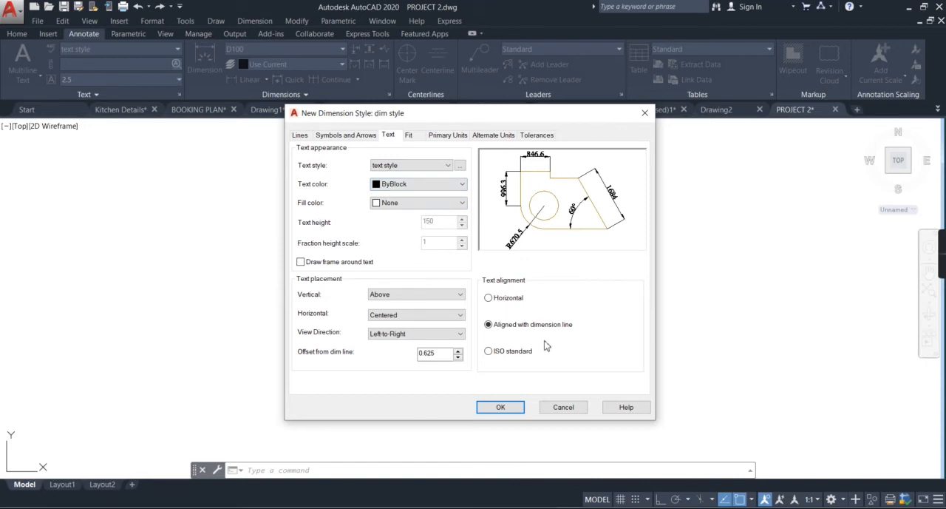
Step: Use Closed filled for the dimension arrowheads and accept the new dimension style's settings
click(370, 139)
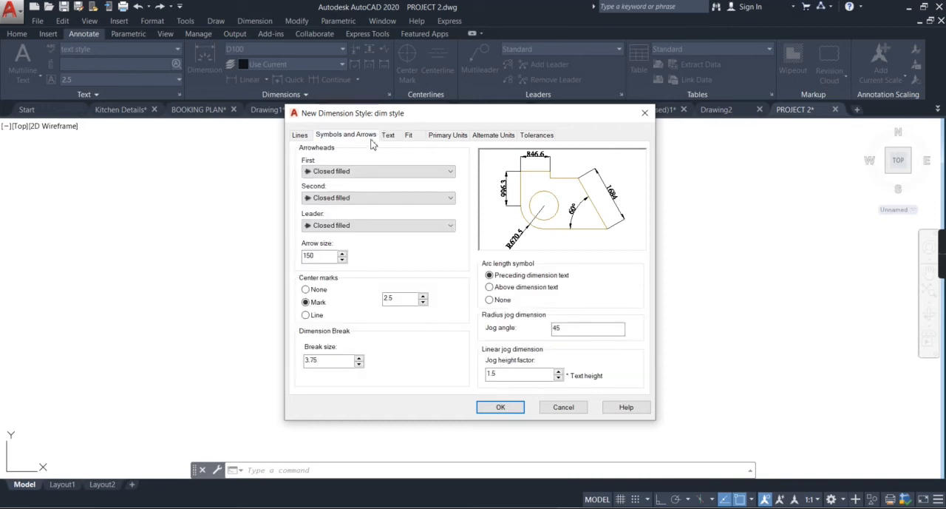
click(354, 172)
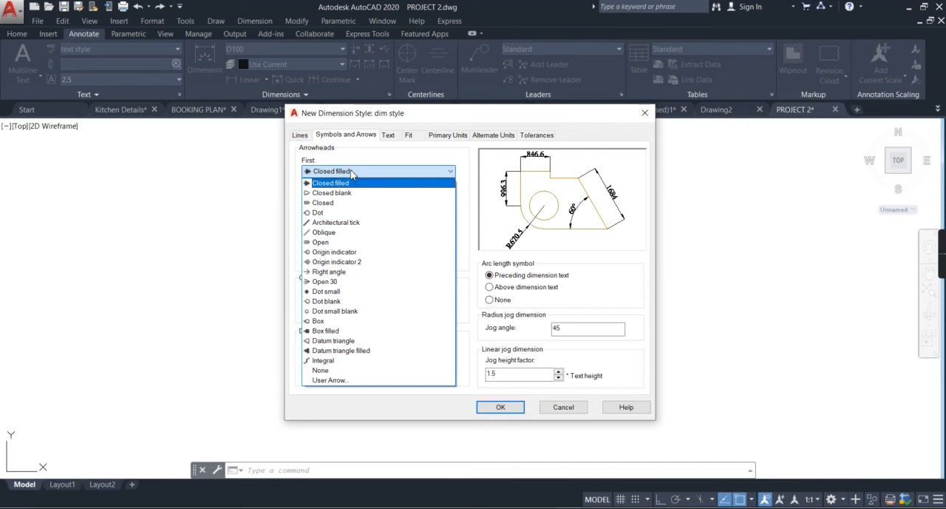
click(352, 182)
click(353, 198)
click(352, 198)
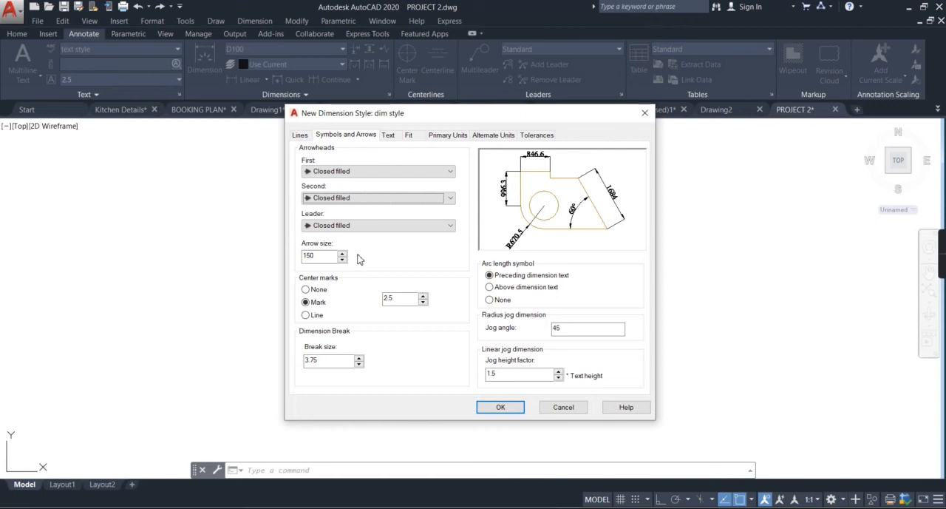
click(500, 407)
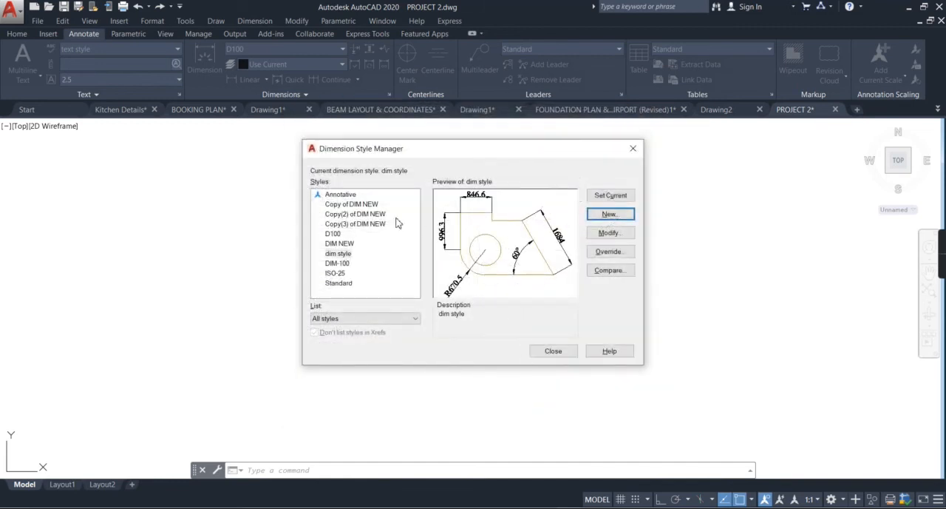
Step: Make "dim style" the current dimension style and close the dimension style settings
click(338, 254)
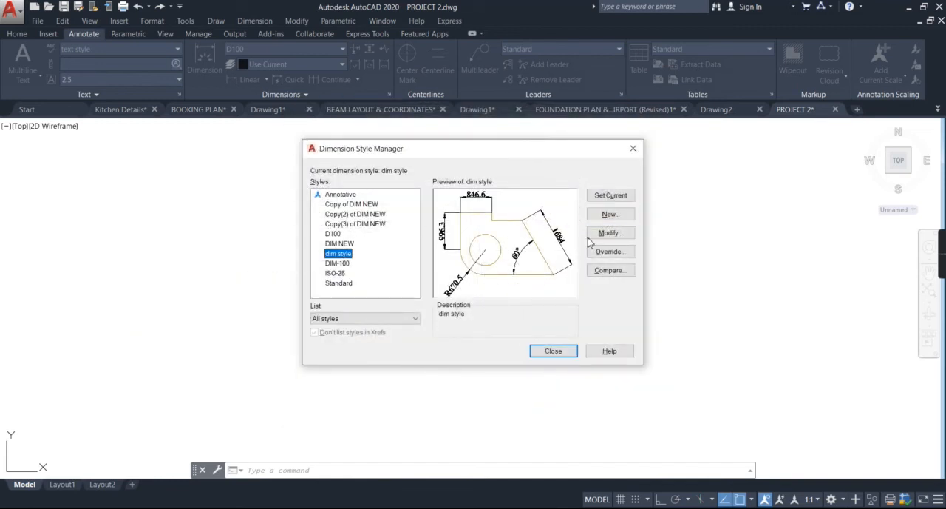
click(610, 196)
click(570, 352)
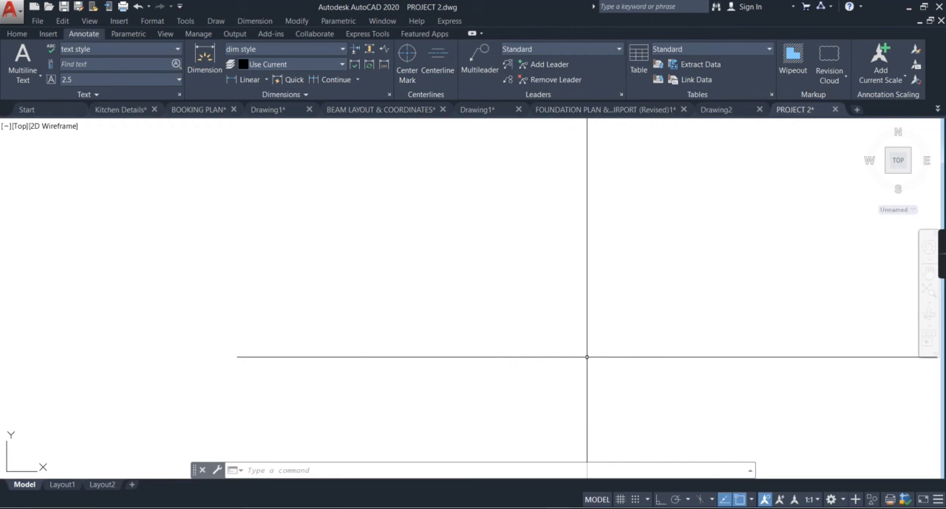
Step: Examine the general notes from the dimension units note down to the foundation design note
scroll(585, 340, down, 5)
middle_drag(29, 311, 192, 276)
scroll(263, 131, up, 5)
scroll(270, 156, up, 3)
scroll(292, 236, down, 3)
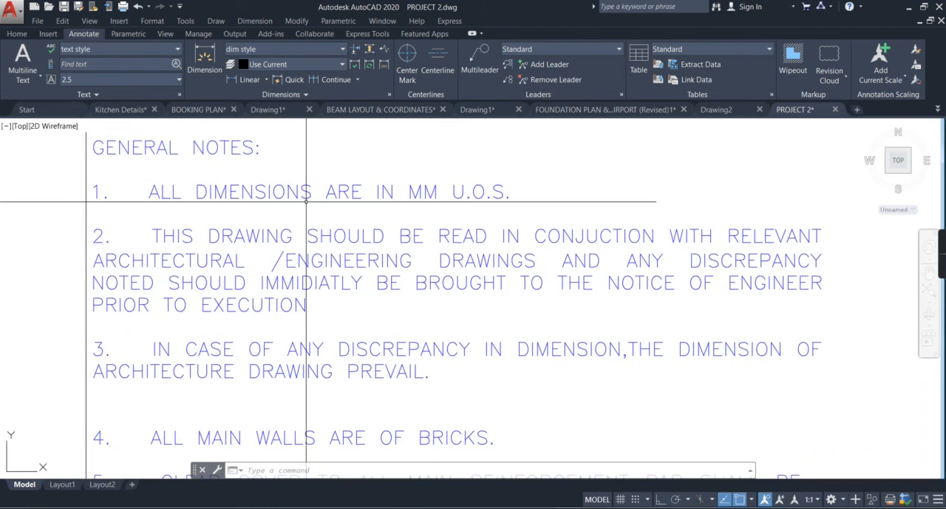
scroll(306, 202, down, 6)
middle_drag(307, 210, 291, 133)
scroll(244, 353, up, 6)
middle_drag(242, 352, 227, 322)
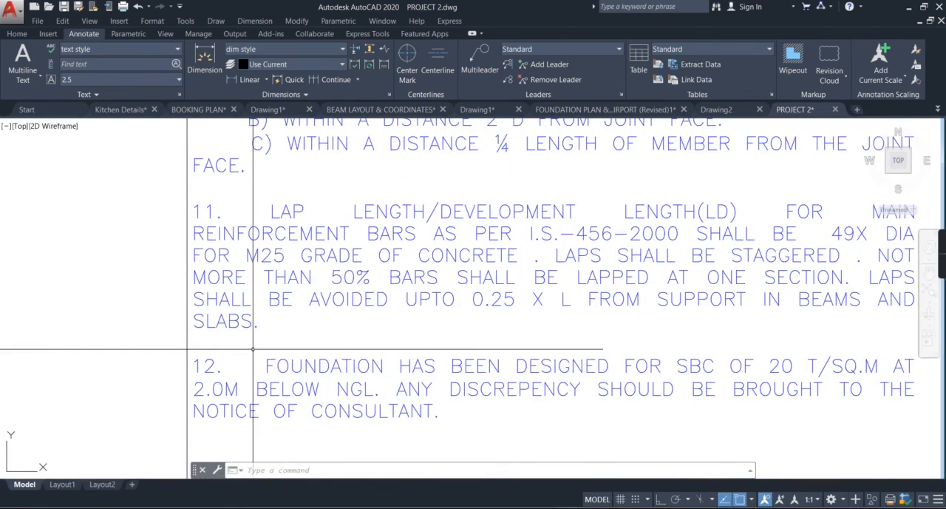
scroll(252, 348, down, 4)
middle_drag(296, 379, 304, 419)
middle_drag(291, 253, 290, 329)
scroll(338, 197, up, 5)
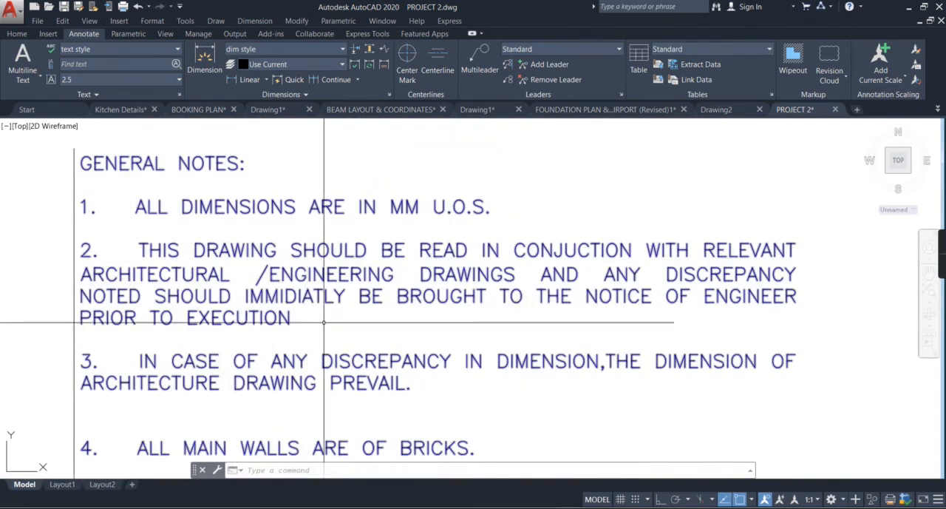
Step: Go back over the general notes on discrepancies, clear cover, steel reinforcement, concrete grade, footing centres and lap locations
scroll(278, 288, down, 2)
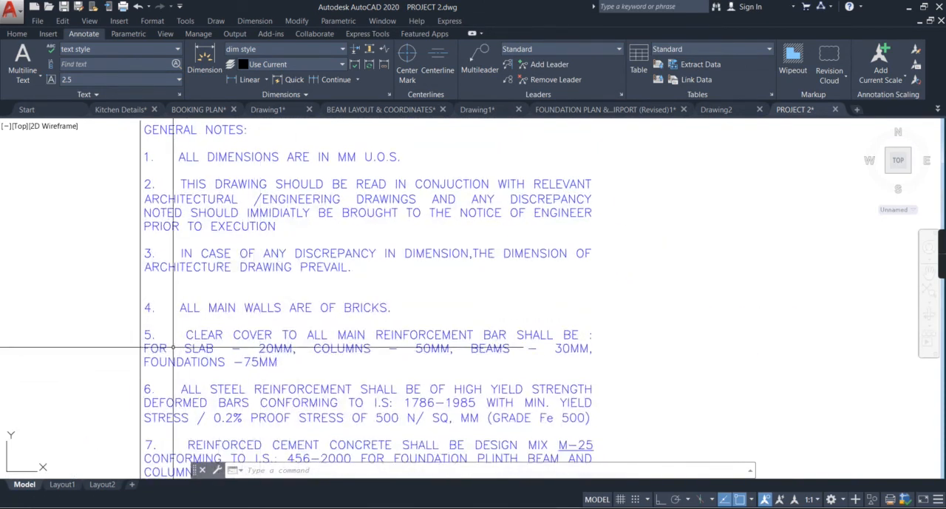
scroll(278, 288, up, 2)
scroll(329, 291, down, 2)
middle_drag(329, 291, 336, 376)
scroll(298, 292, up, 2)
scroll(284, 223, down, 2)
scroll(266, 203, up, 2)
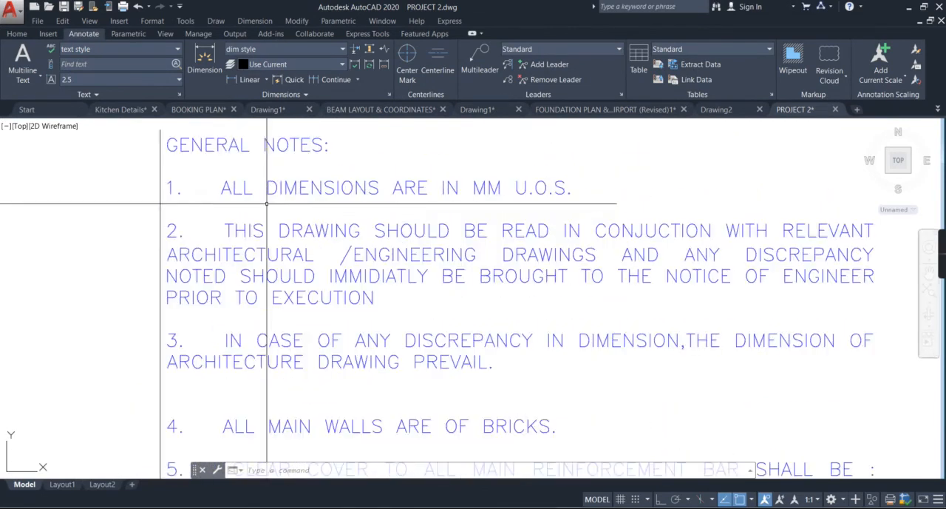
scroll(269, 283, down, 2)
mouse_move(283, 381)
middle_down()
mouse_move(294, 330)
mouse_move(281, 254)
middle_up()
middle_drag(301, 361, 302, 300)
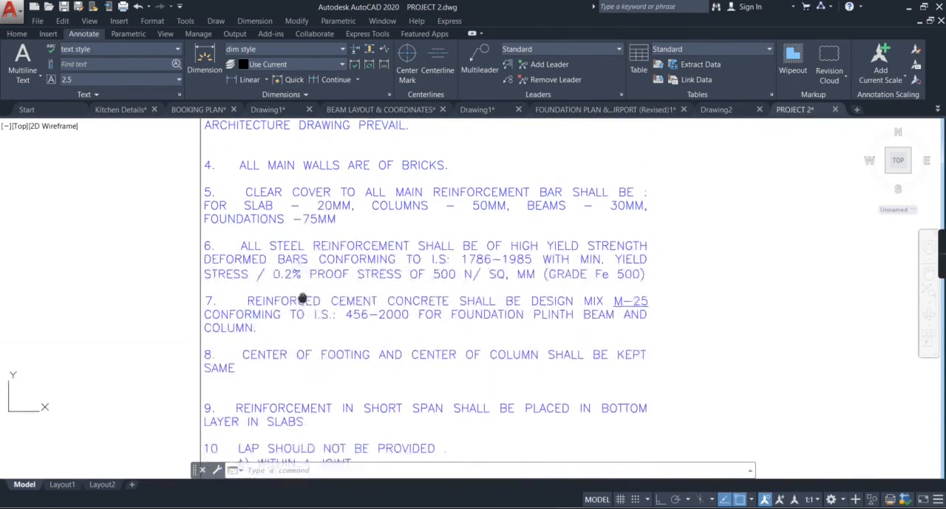
middle_drag(378, 309, 360, 290)
mouse_move(274, 387)
middle_down()
mouse_move(281, 316)
mouse_move(333, 361)
mouse_move(345, 404)
middle_up()
scroll(281, 317, down, 2)
scroll(286, 327, up, 2)
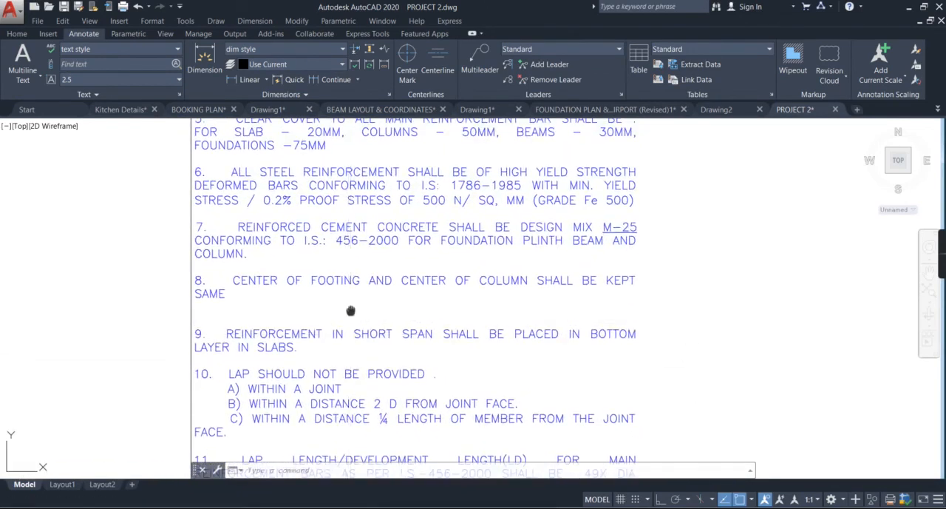
middle_drag(348, 325, 355, 494)
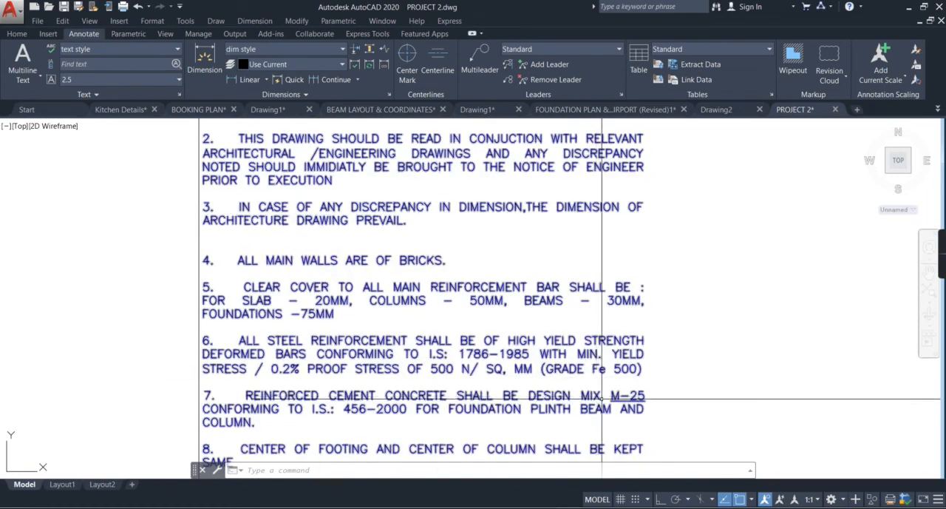
scroll(581, 380, up, 2)
scroll(569, 374, down, 2)
middle_drag(373, 368, 418, 359)
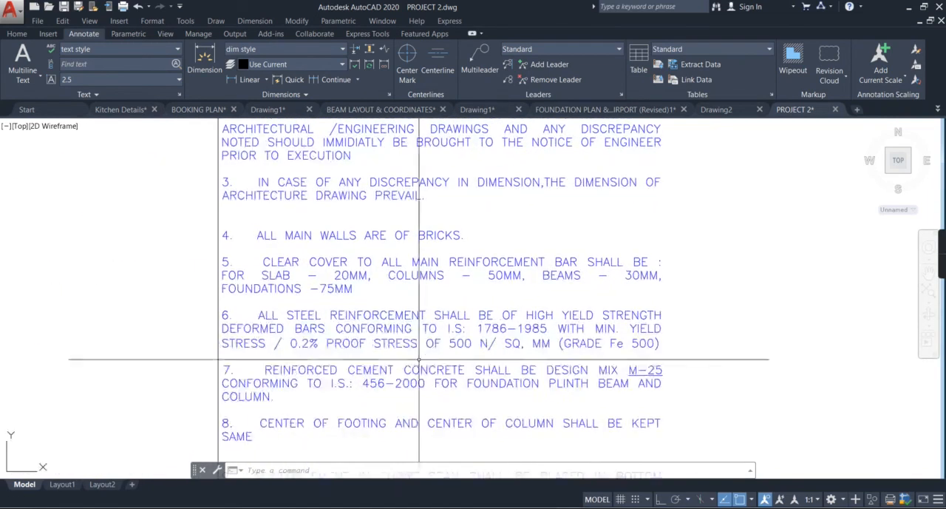
middle_drag(363, 292, 365, 427)
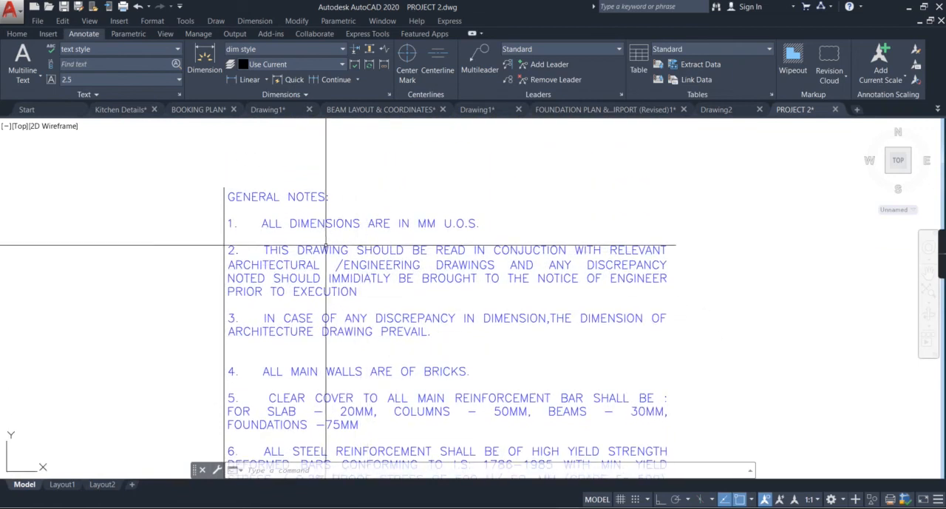
middle_drag(331, 275, 325, 238)
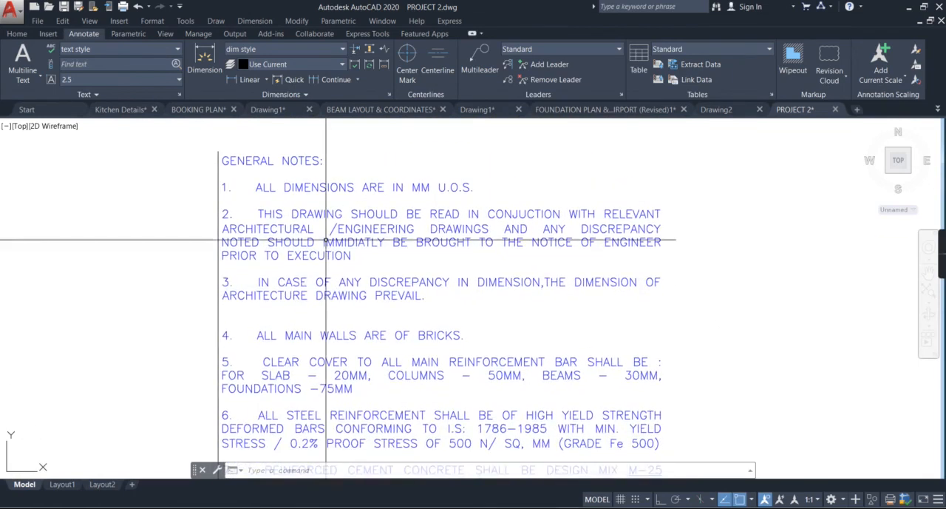
middle_drag(396, 297, 379, 242)
middle_drag(360, 330, 338, 277)
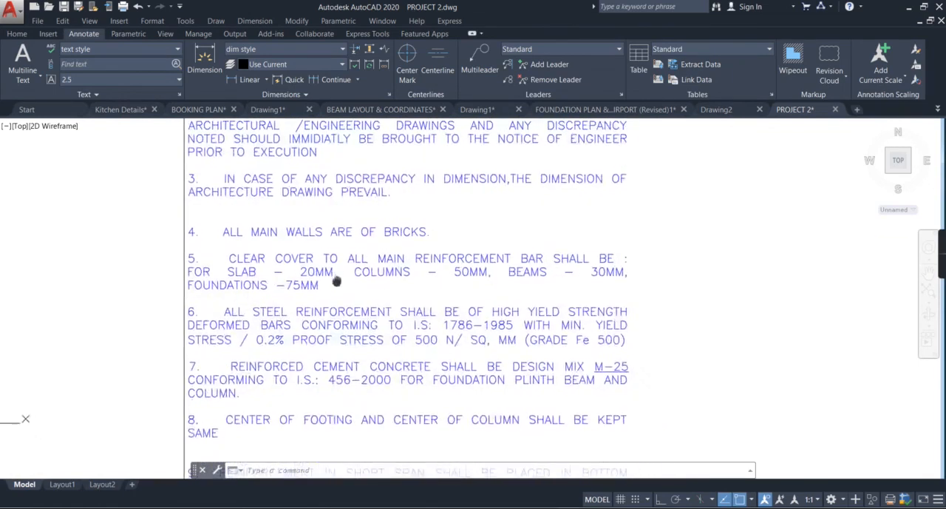
middle_drag(342, 369, 321, 313)
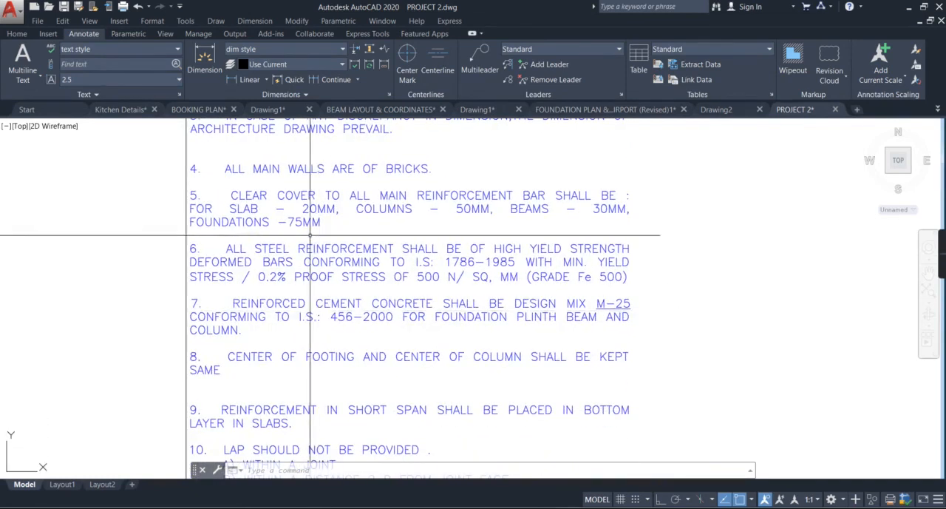
middle_drag(356, 281, 351, 389)
scroll(323, 265, up, 2)
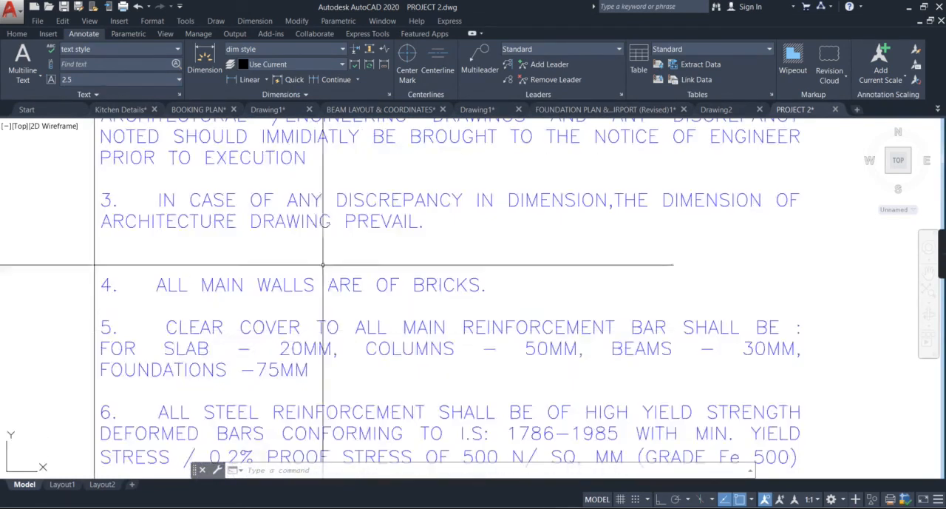
scroll(334, 282, down, 3)
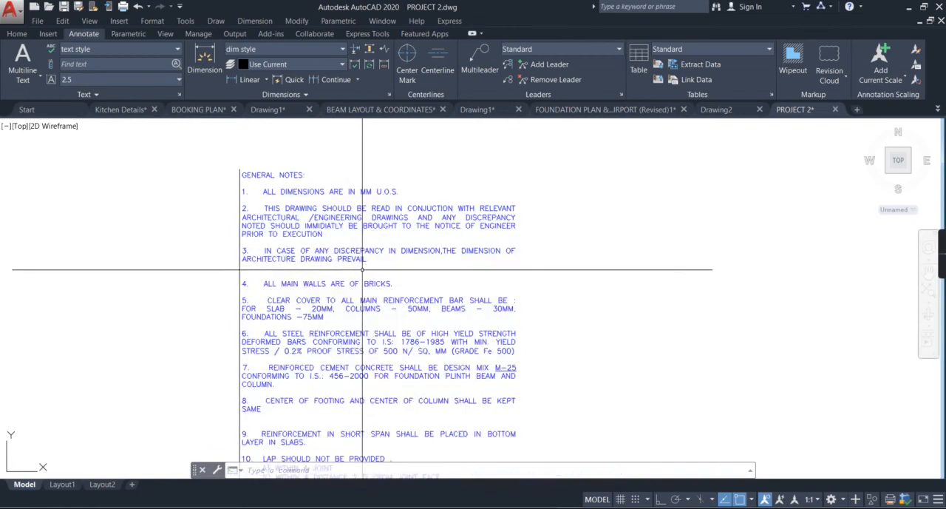